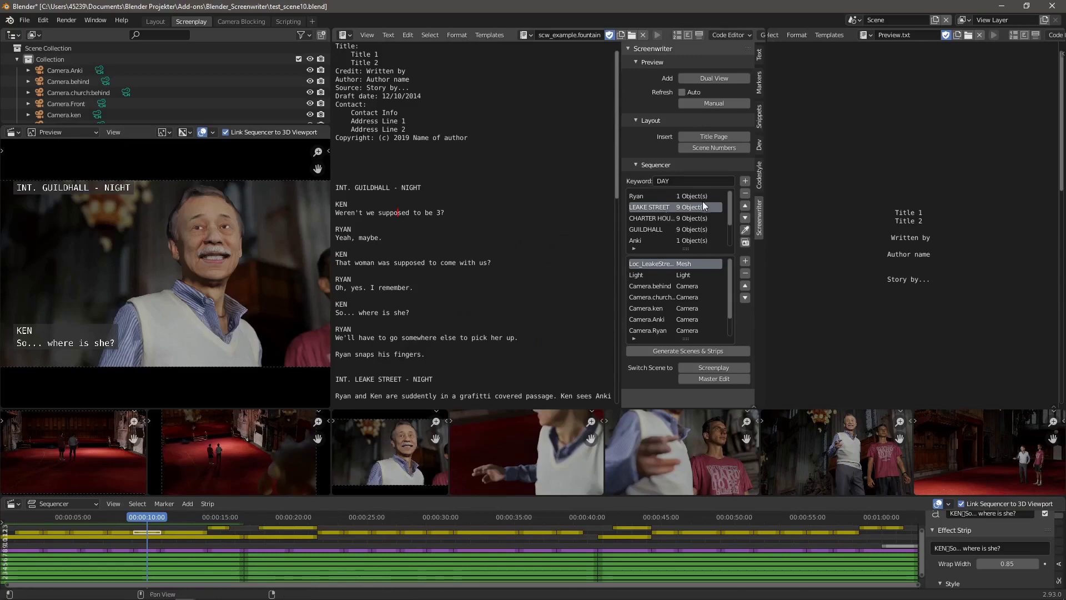
Select and delete the Title through Copyright lines at the top of the fountain script
drag(468, 137, 335, 52)
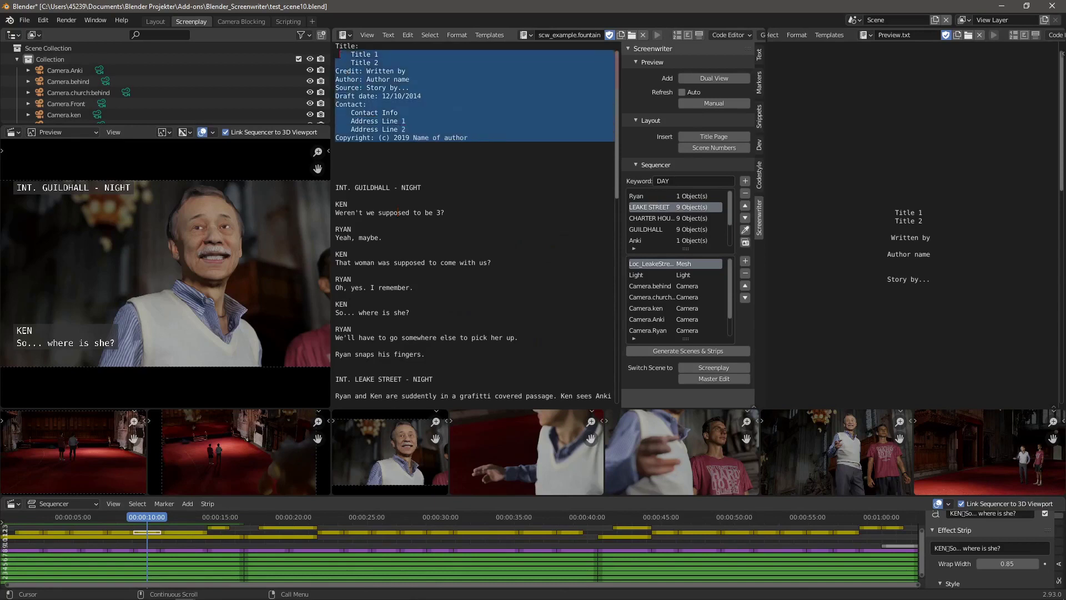
key(Delete)
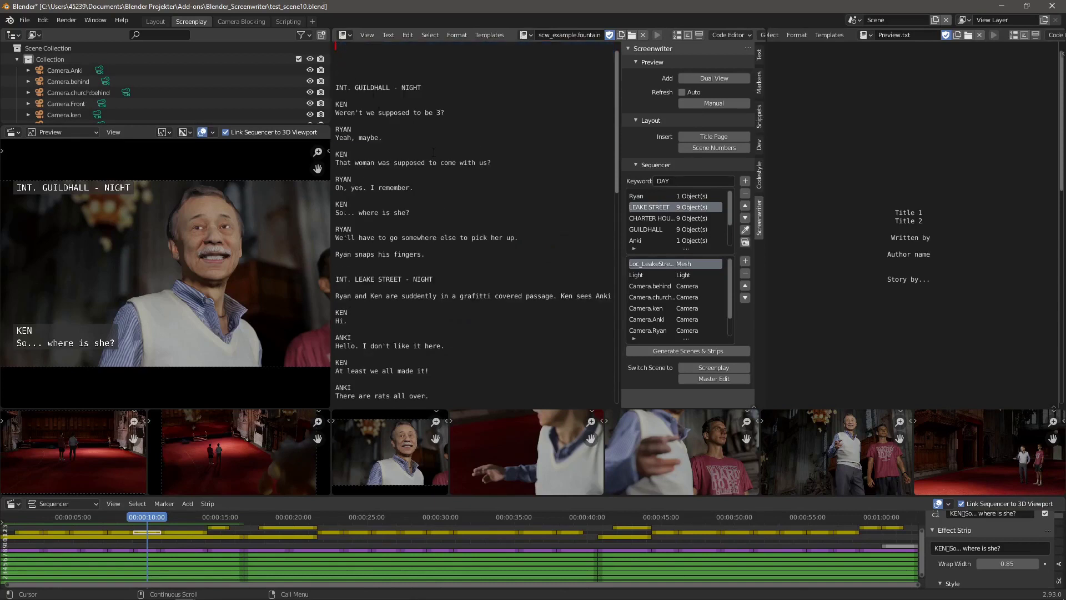
scroll(435, 153, down, 2)
scroll(433, 151, down, 2)
scroll(434, 151, down, 1)
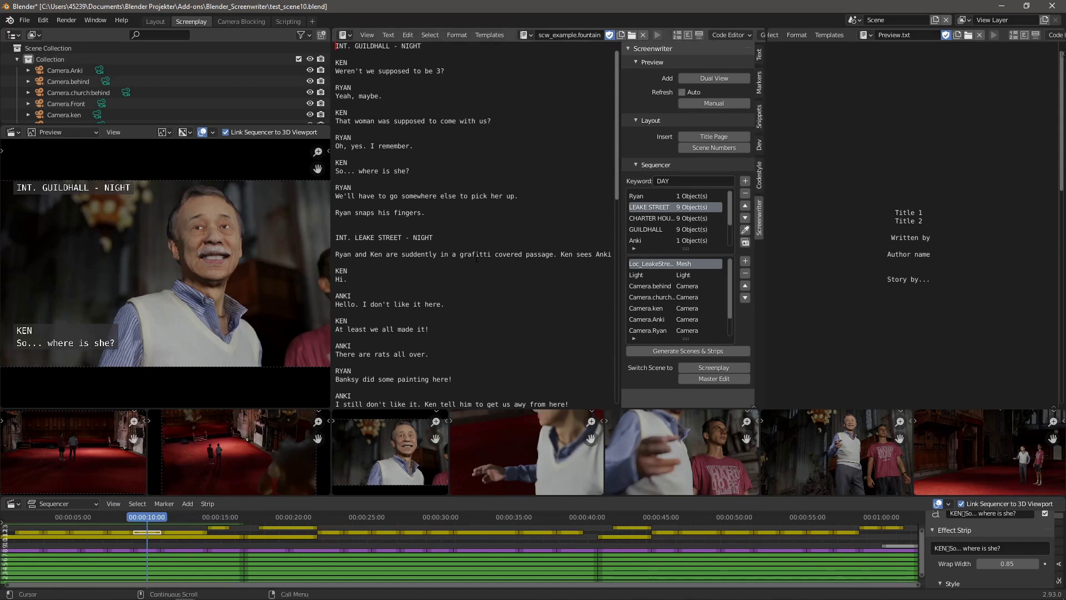
scroll(947, 225, down, 3)
scroll(947, 225, down, 3)
scroll(947, 225, down, 3)
scroll(947, 226, down, 2)
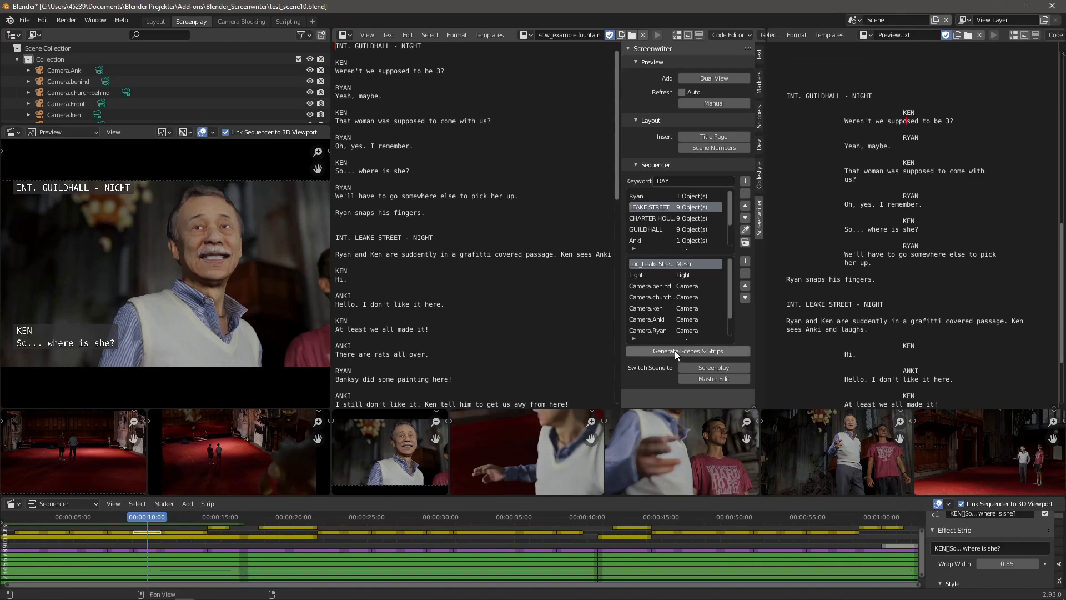
click(709, 349)
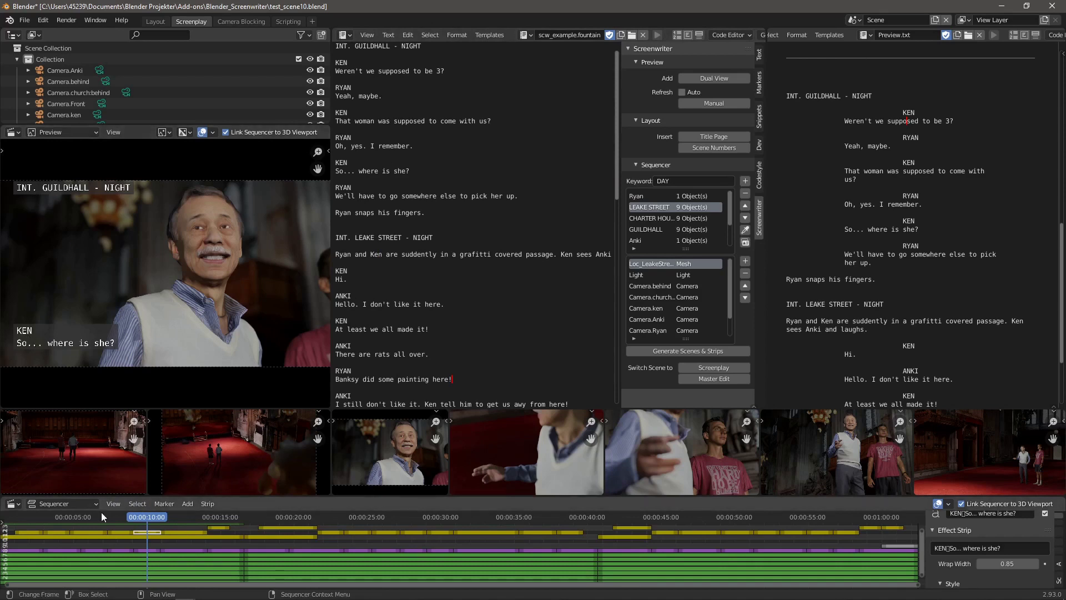
Step the playhead back a few frames to the previous dialogue line
click(149, 516)
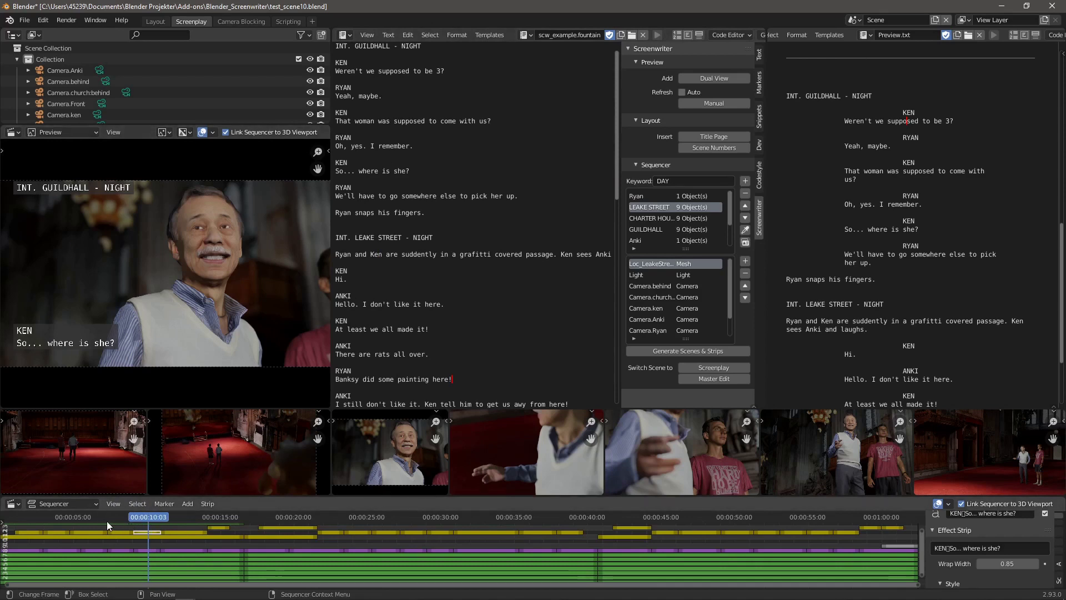
key(Left)
key(Left)
key(Left)
key(Page_Down)
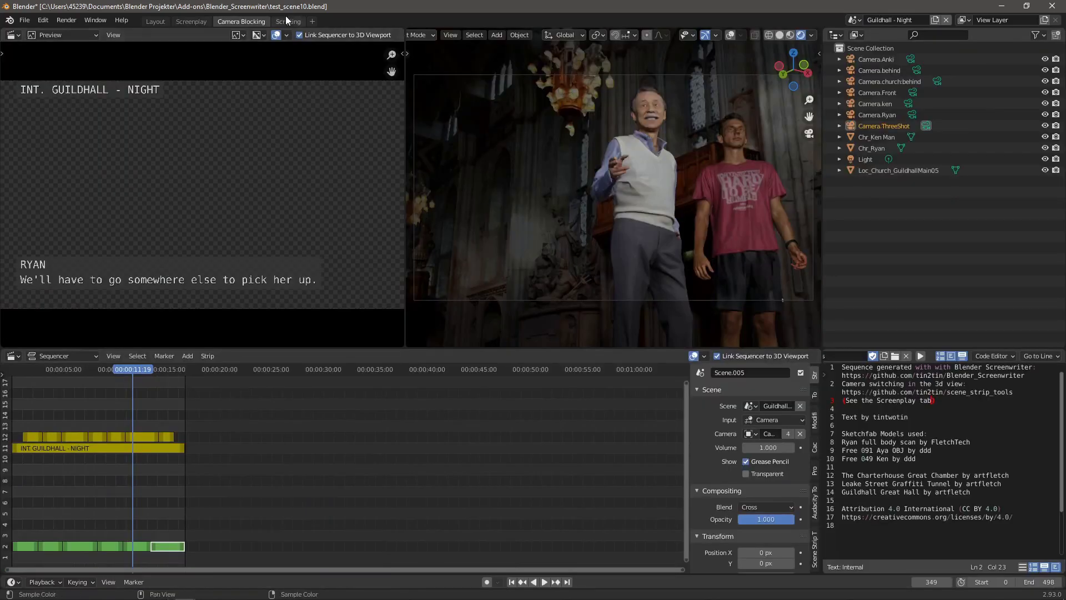
Browse to the Guildhall scene, return to Scene, and switch to the Scripting workspace
click(855, 20)
click(868, 68)
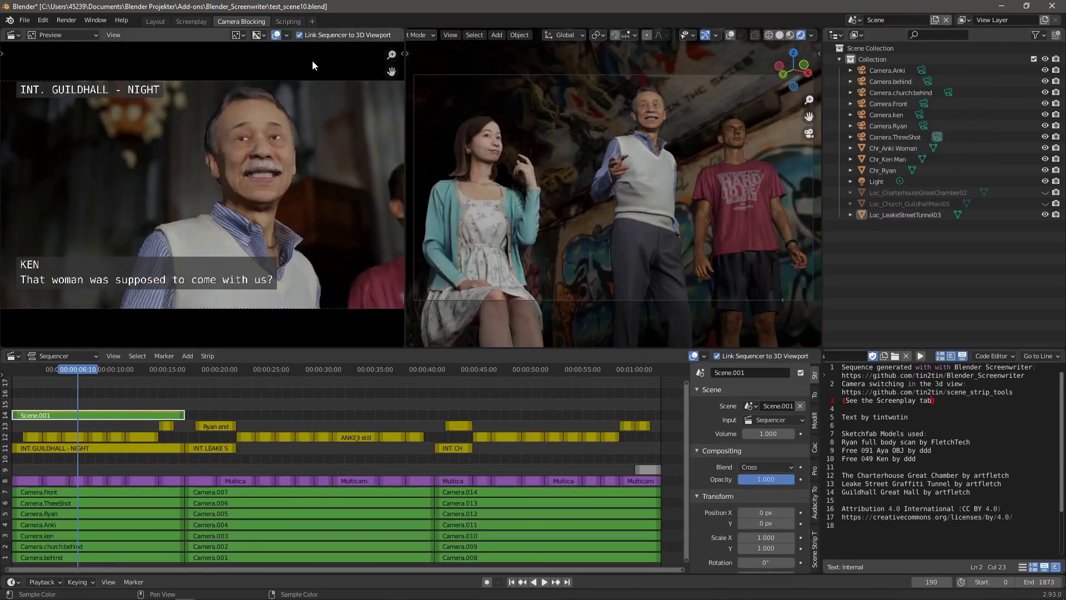
click(287, 22)
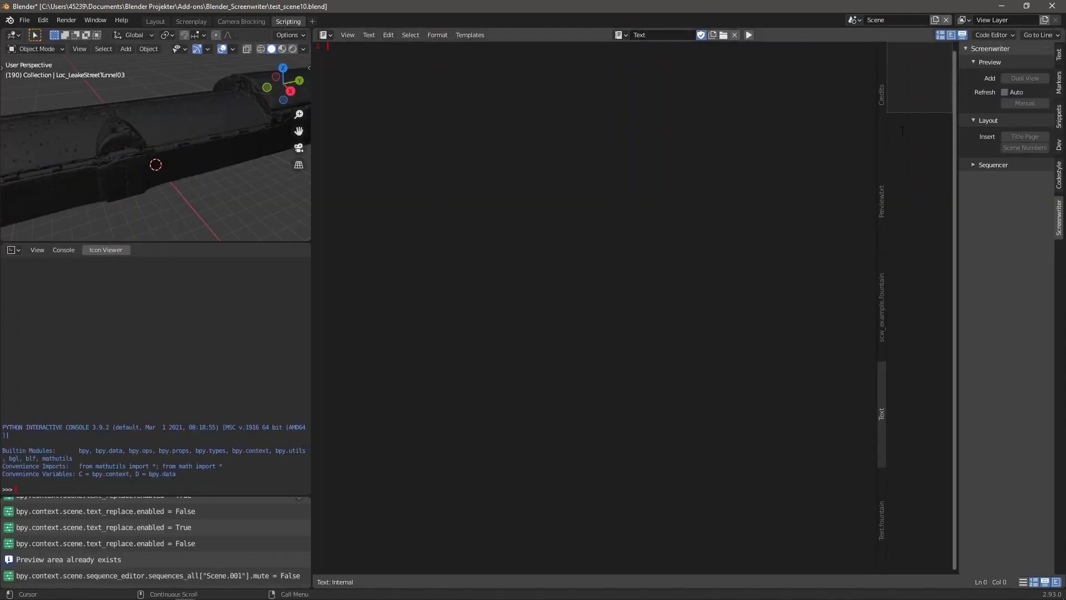
Untick Minimap, Tabs and Indent Guides in the Code Editor display options, then start renaming the text block
click(1008, 34)
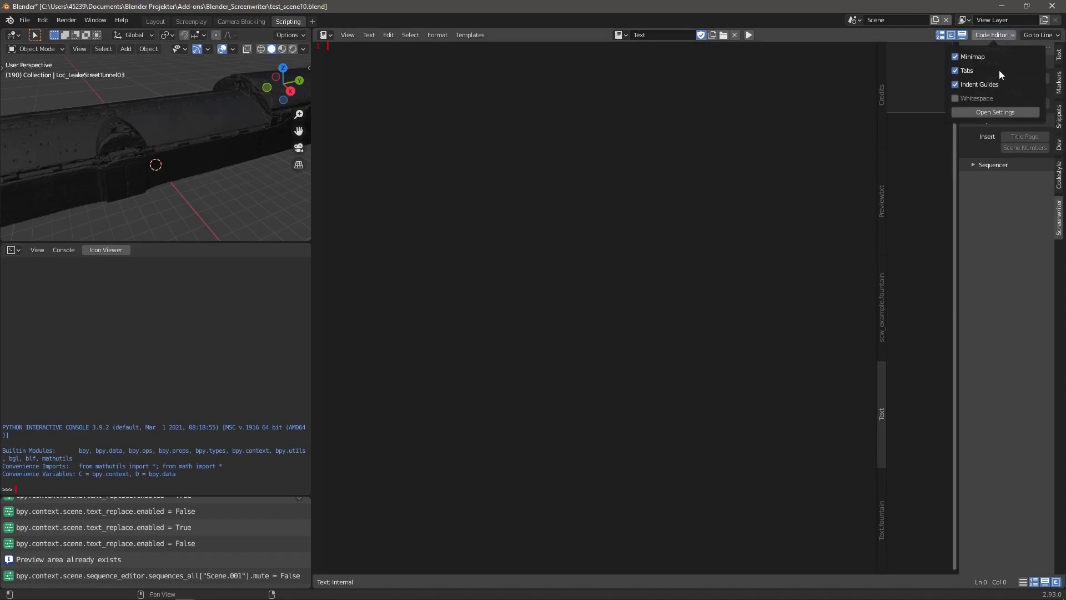
drag(954, 55, 956, 81)
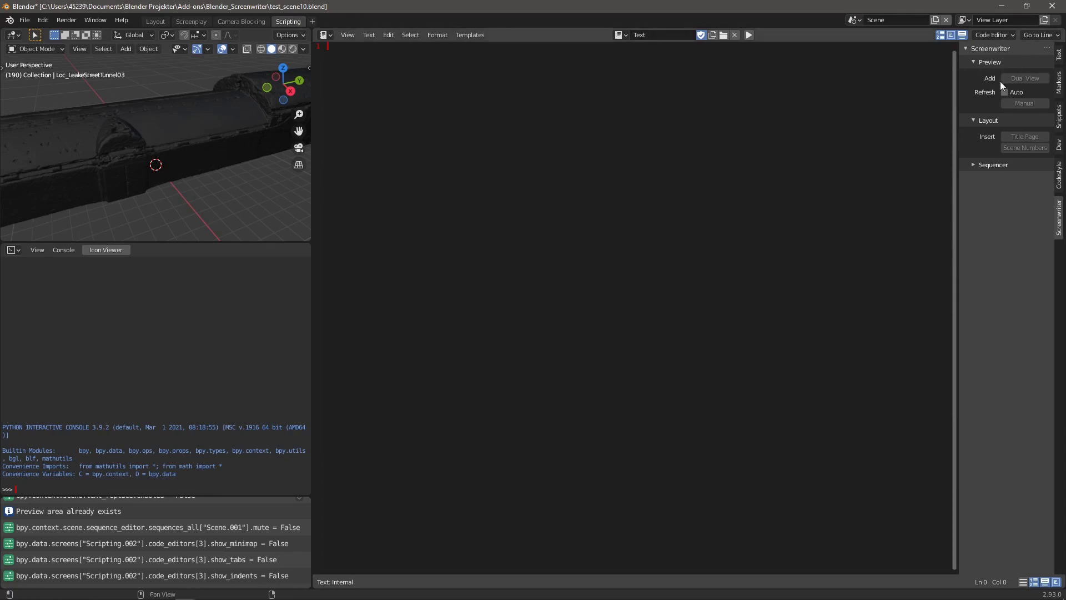
click(651, 35)
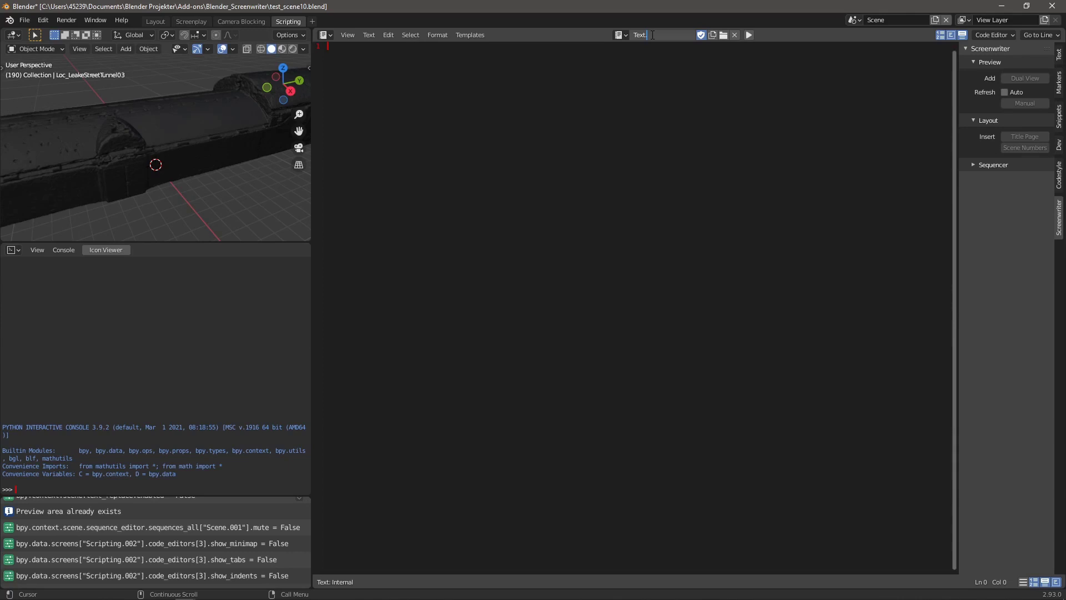
text(fountain)
Confirm the text block name as Text.fountain
key(Return)
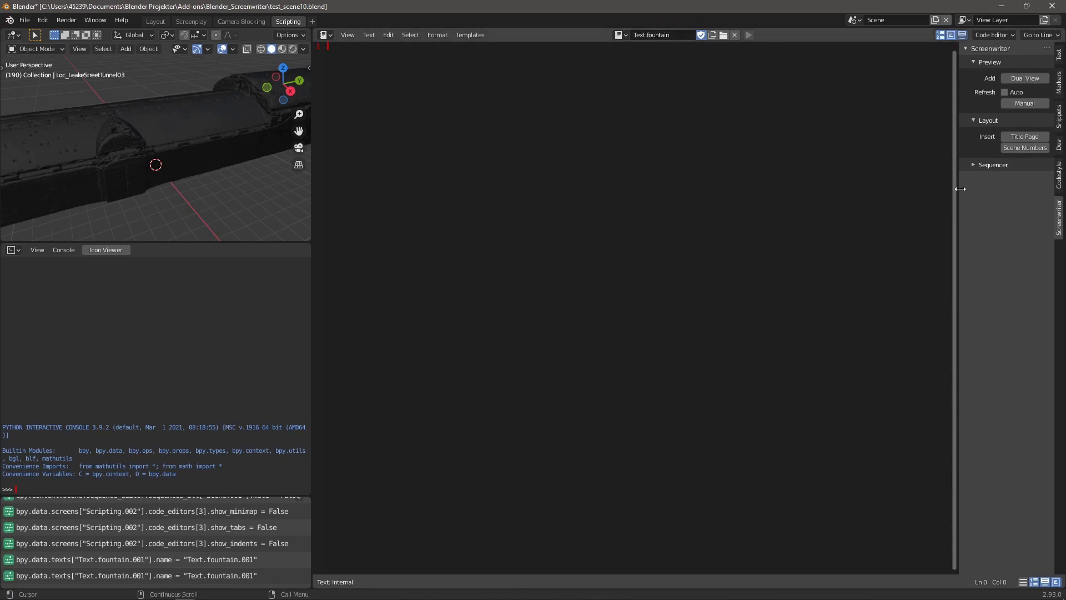
Enable Dual View and load scw_example.fountain with the Screenwriter sidebar tab shown
click(1030, 77)
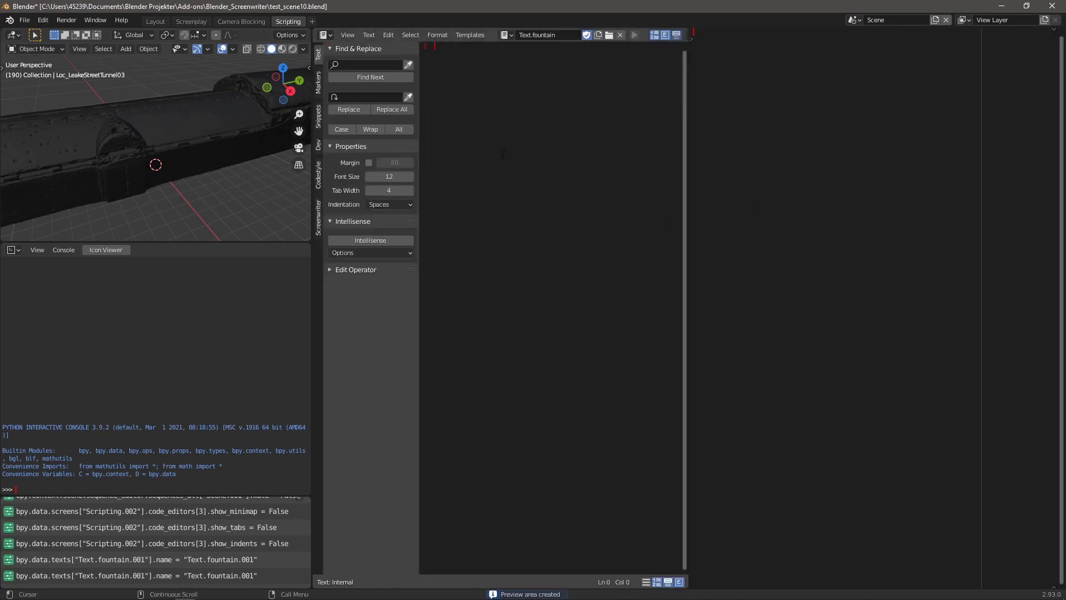
click(506, 36)
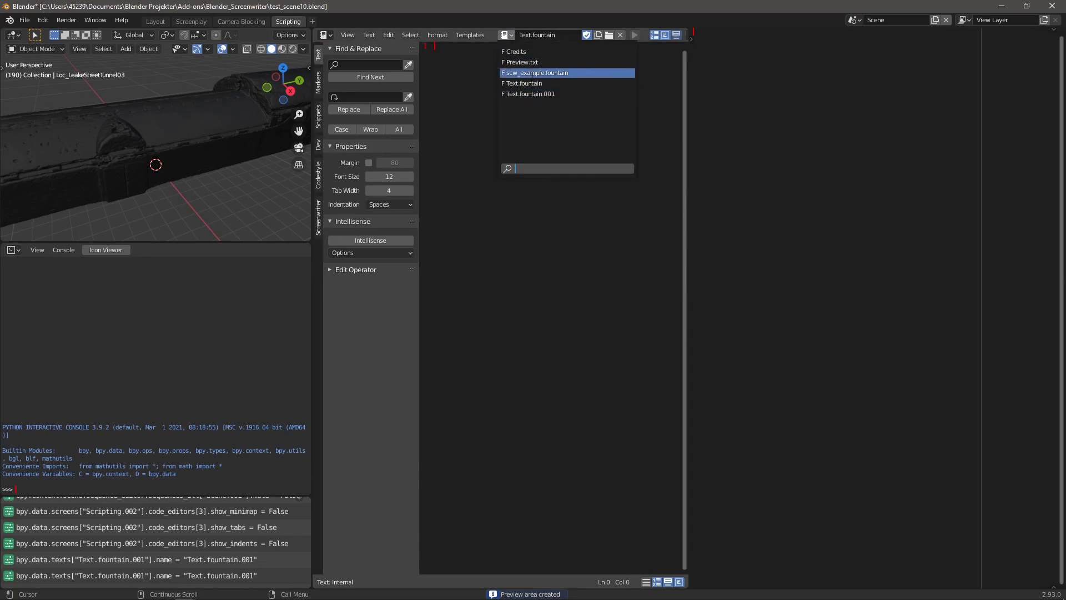
click(533, 74)
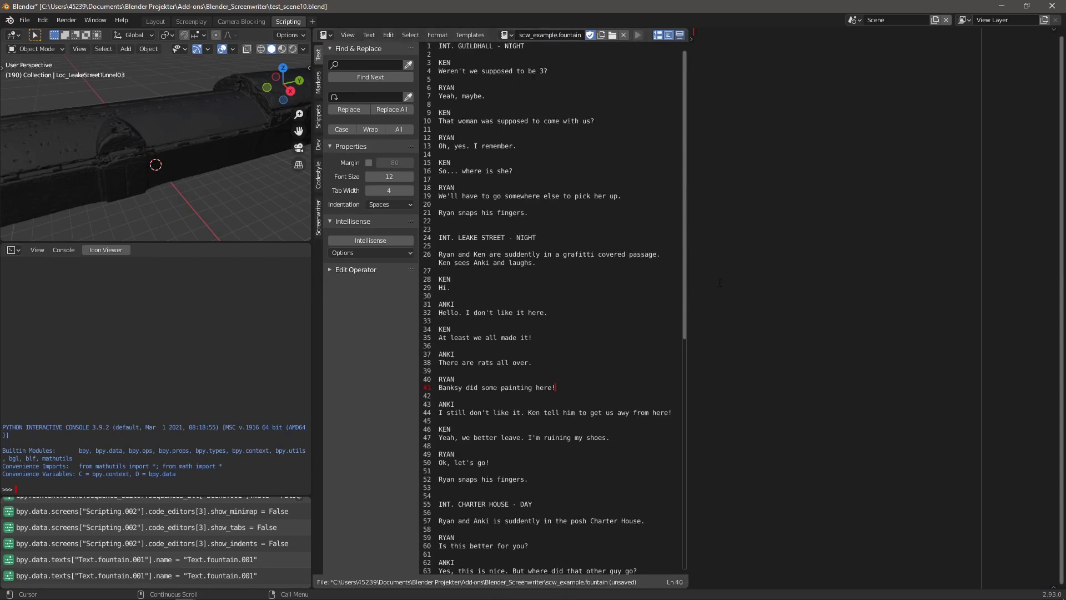
click(317, 218)
click(389, 103)
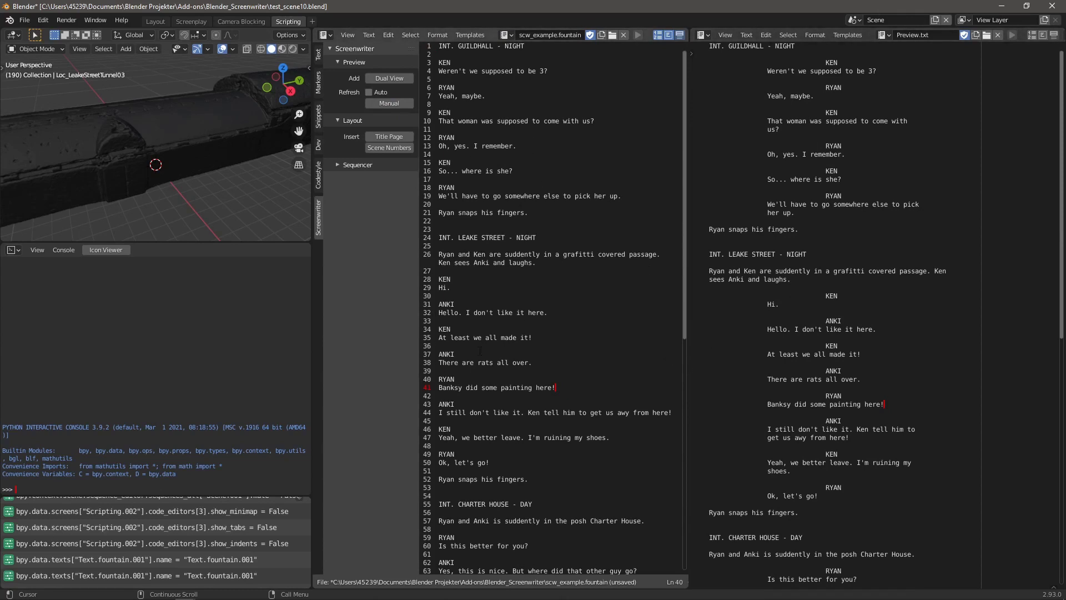
Select lines in script and preview to show syncing, then add two blank lines above line 1
click(451, 163)
click(466, 294)
drag(454, 46, 439, 45)
click(484, 269)
double_click(444, 280)
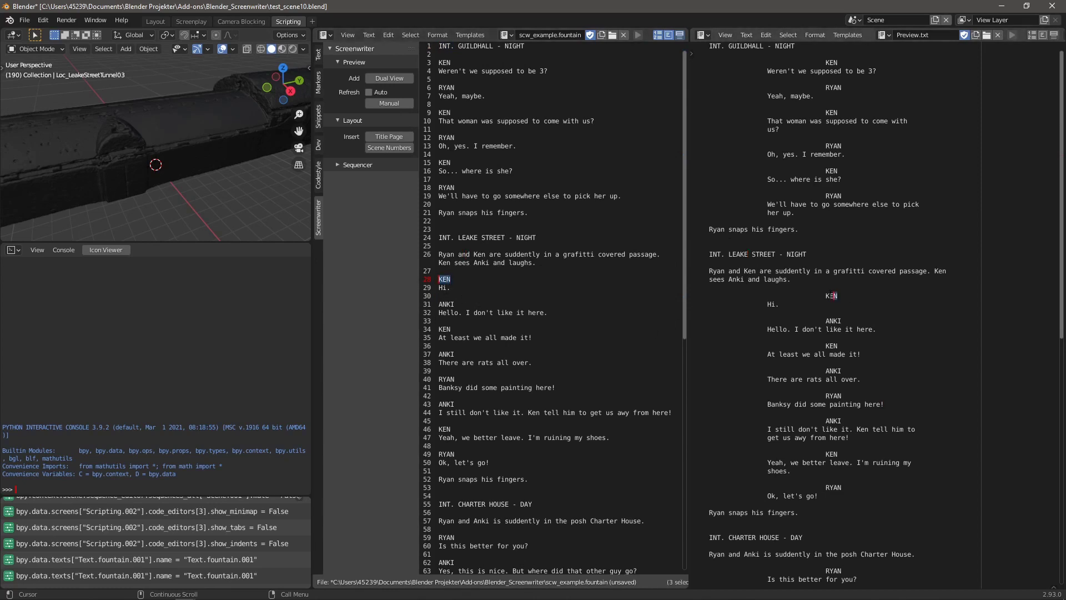
drag(792, 304, 747, 315)
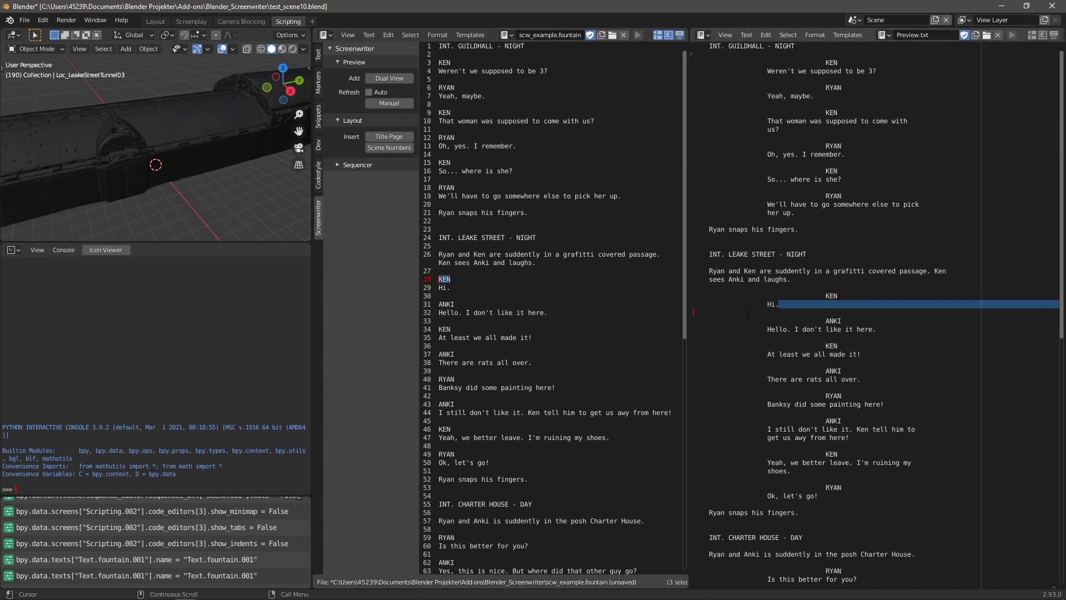
shift+click(451, 287)
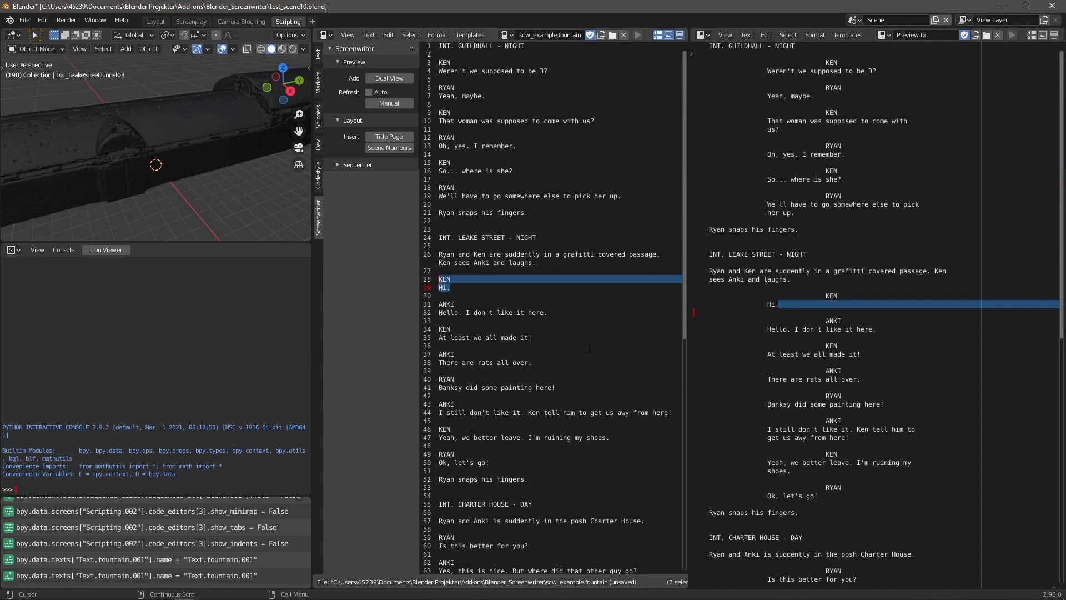
click(436, 46)
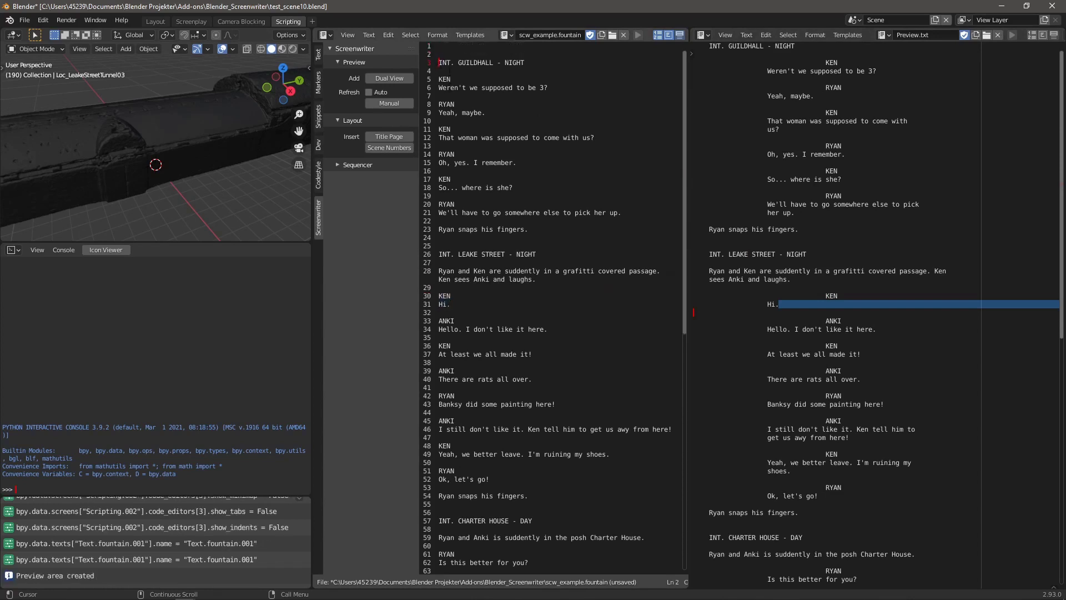
Insert a title-page template at the top of the script and move down the script
click(395, 136)
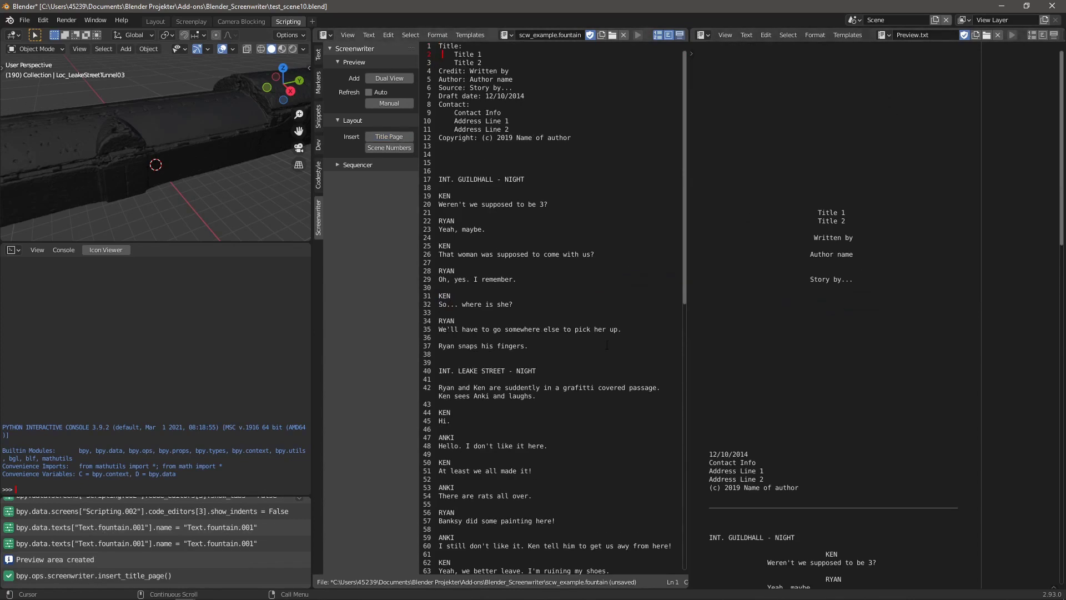
click(503, 344)
key(Down)
key(Down)
key(Down)
key(Down)
key(Down)
key(Down)
key(Down)
Turn on auto refresh and type 'ff' into 'supposed' in Ken's line
click(369, 92)
click(519, 387)
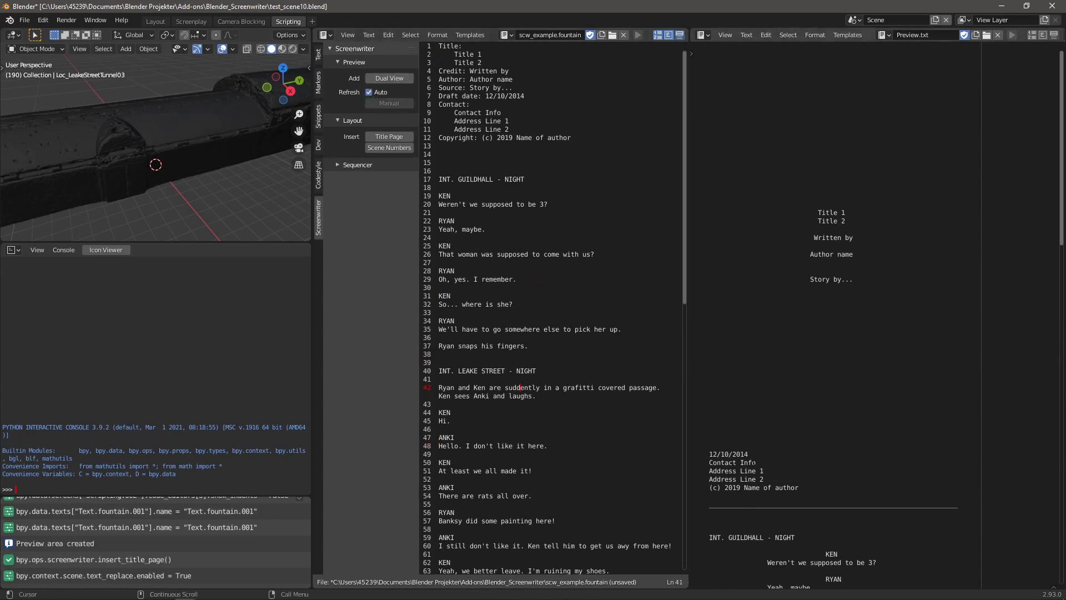
scroll(850, 415, down, 5)
scroll(850, 417, down, 3)
scroll(850, 417, down, 3)
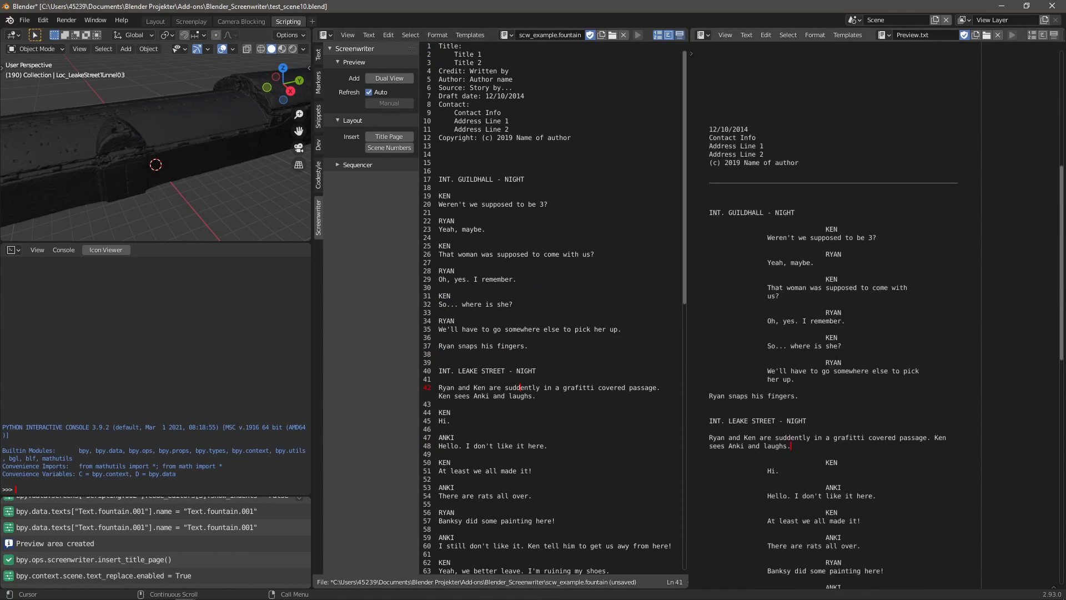
scroll(743, 223, up, 1)
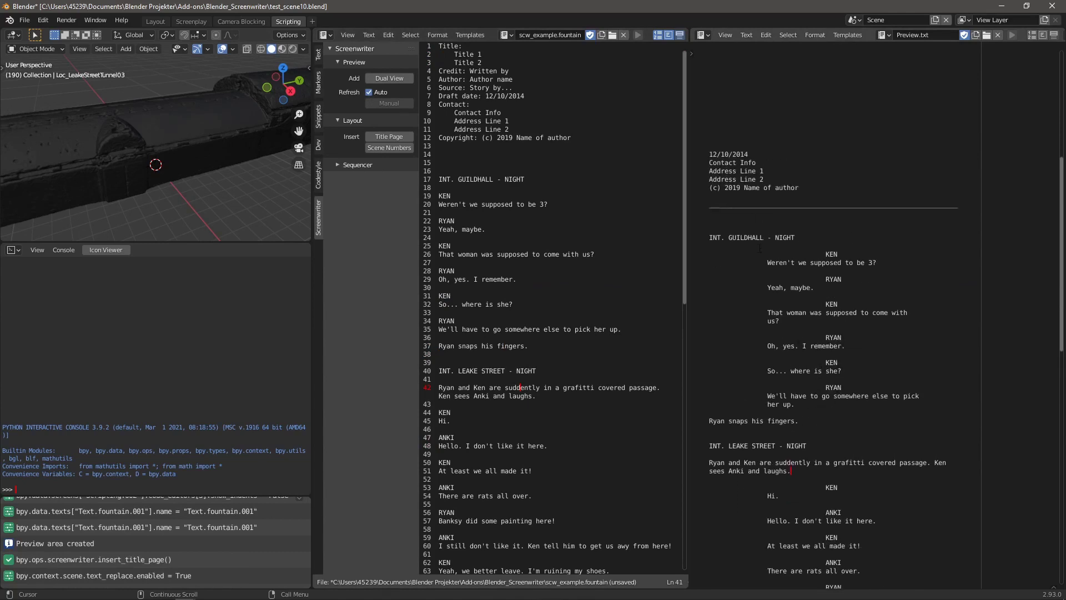
scroll(757, 253, down, 1)
click(488, 204)
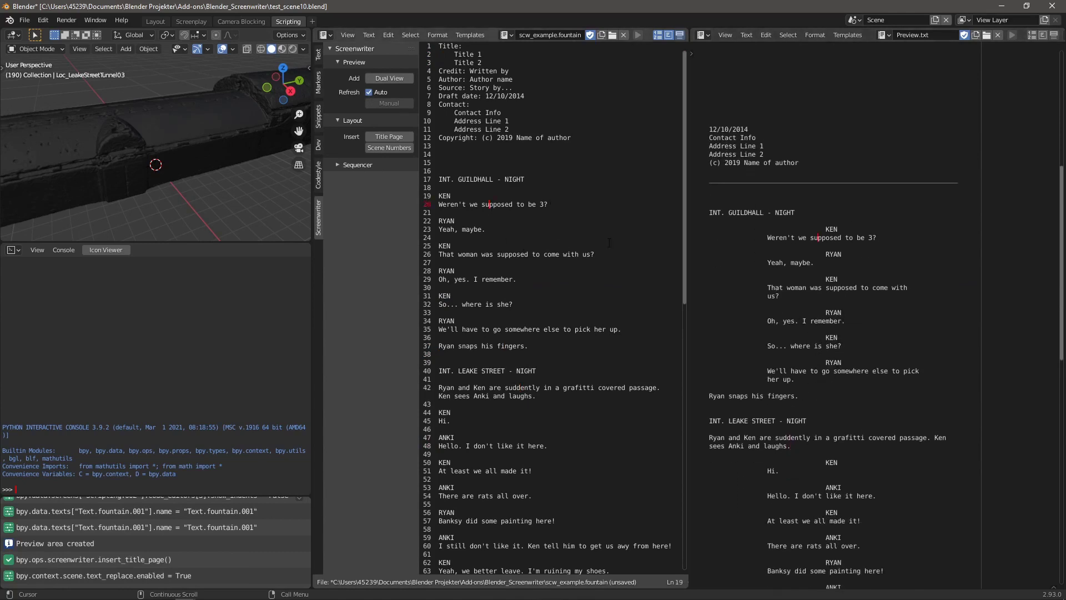
text(f)
text(f)
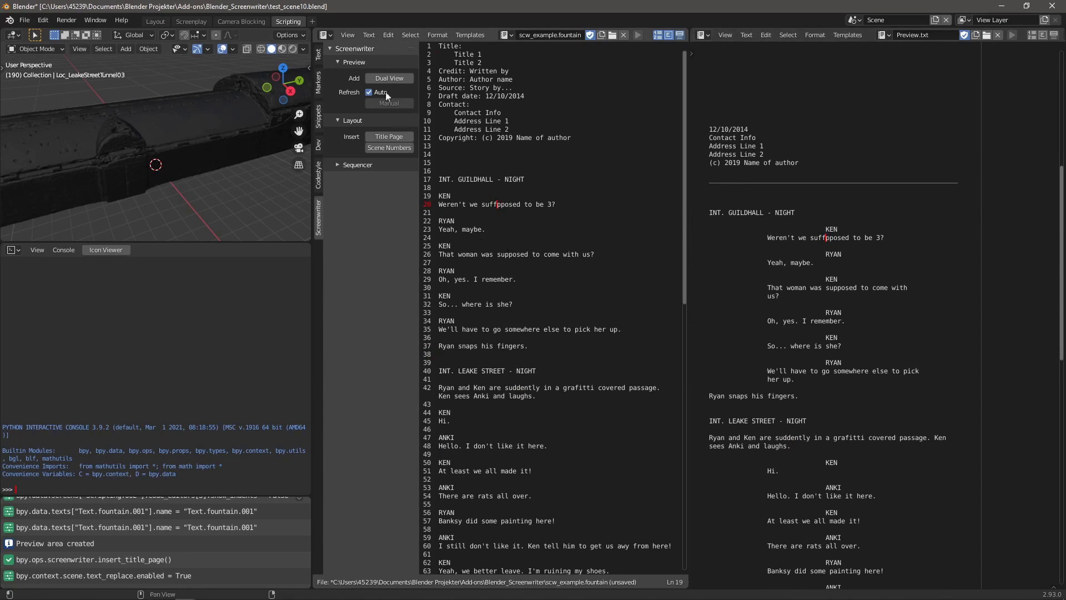
Toggle auto refresh off and on, then type 'ffff' into 'she' on line 32
click(370, 92)
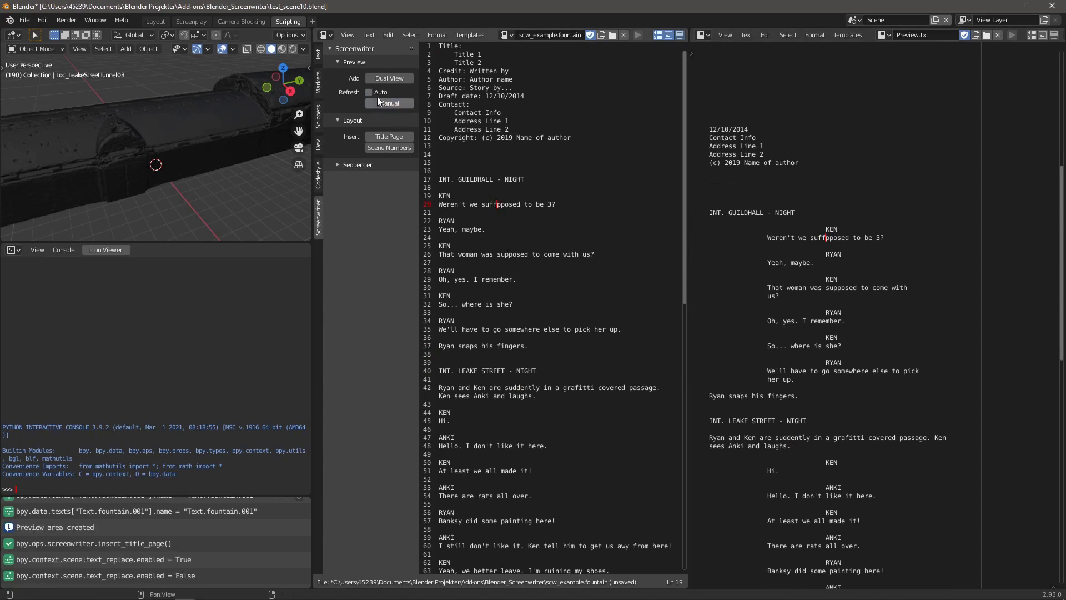
click(374, 96)
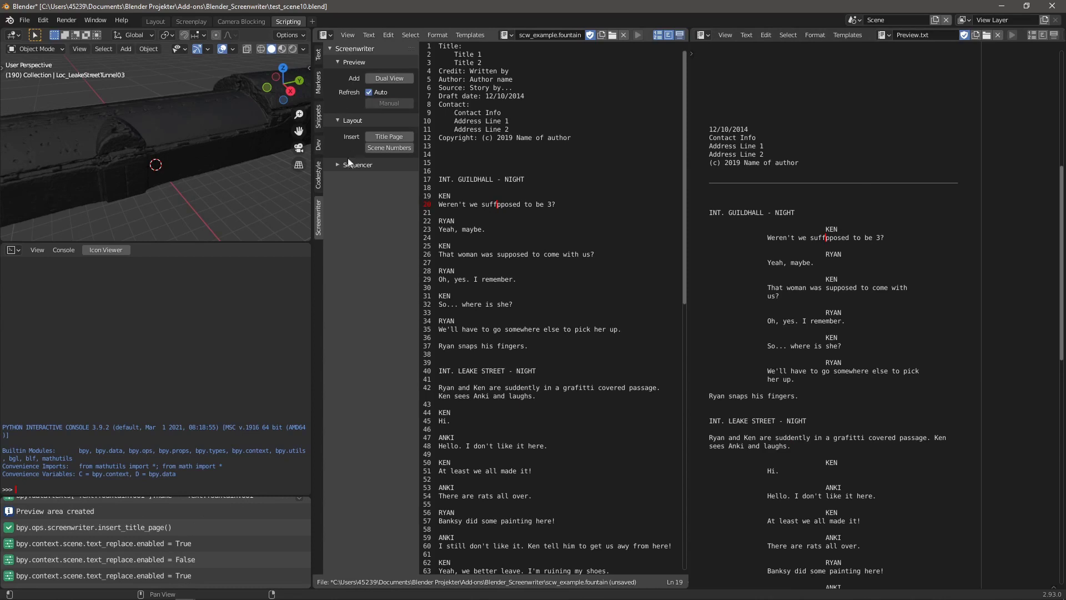
click(501, 304)
text(ffff)
Turn Scene Numbers on and off, then expand the Sequencer settings and widen the sidebar
click(396, 149)
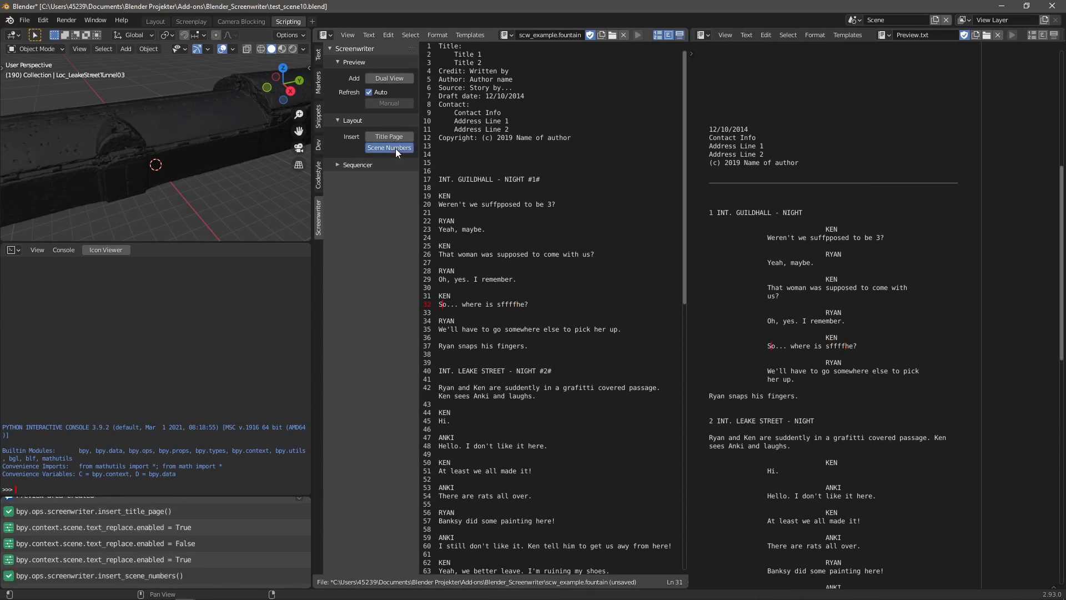
click(395, 148)
click(395, 147)
click(338, 165)
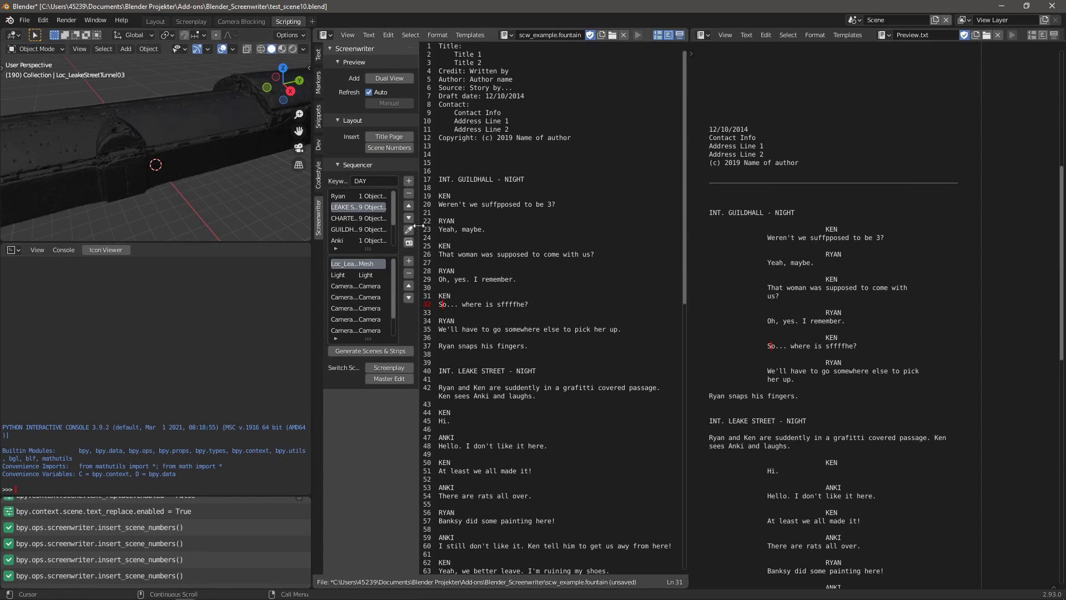
drag(421, 227, 465, 220)
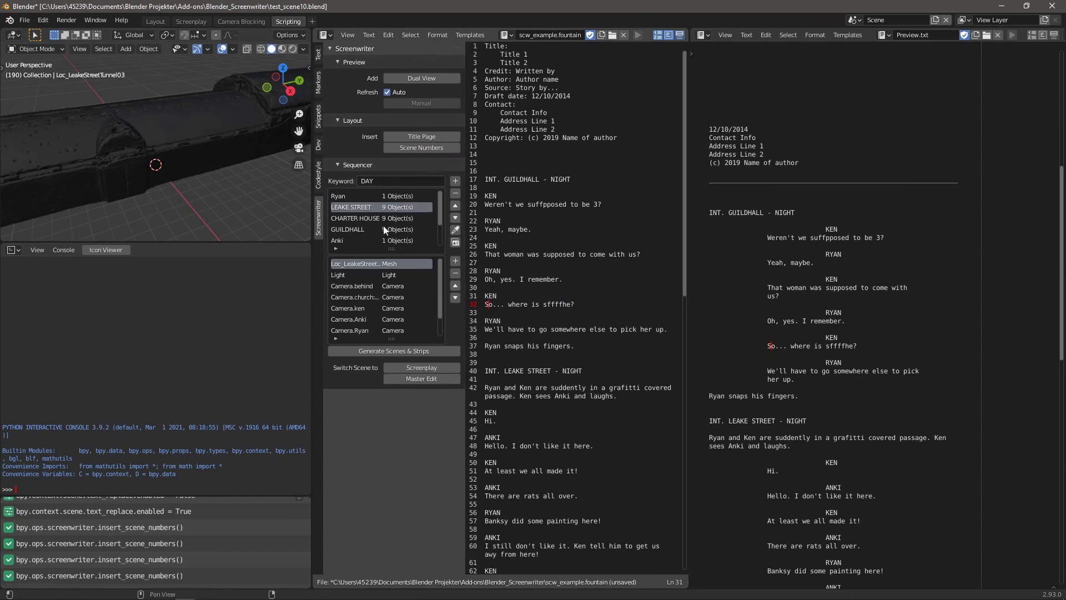
scroll(439, 211, down, 3)
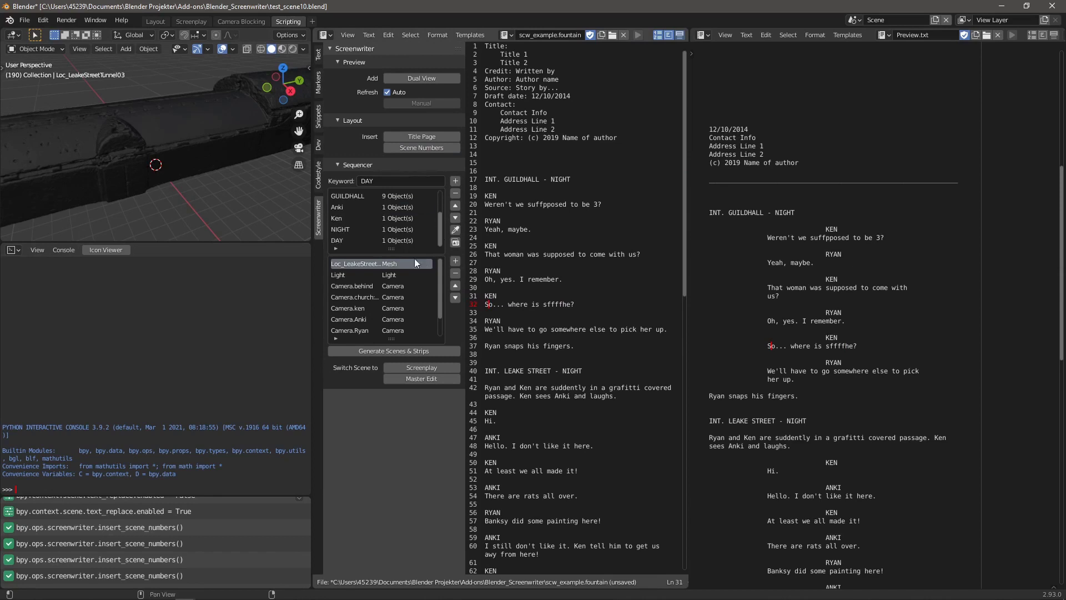
Remove the NIGHT and DAY keywords from the sequencer keyword list
click(348, 228)
click(455, 193)
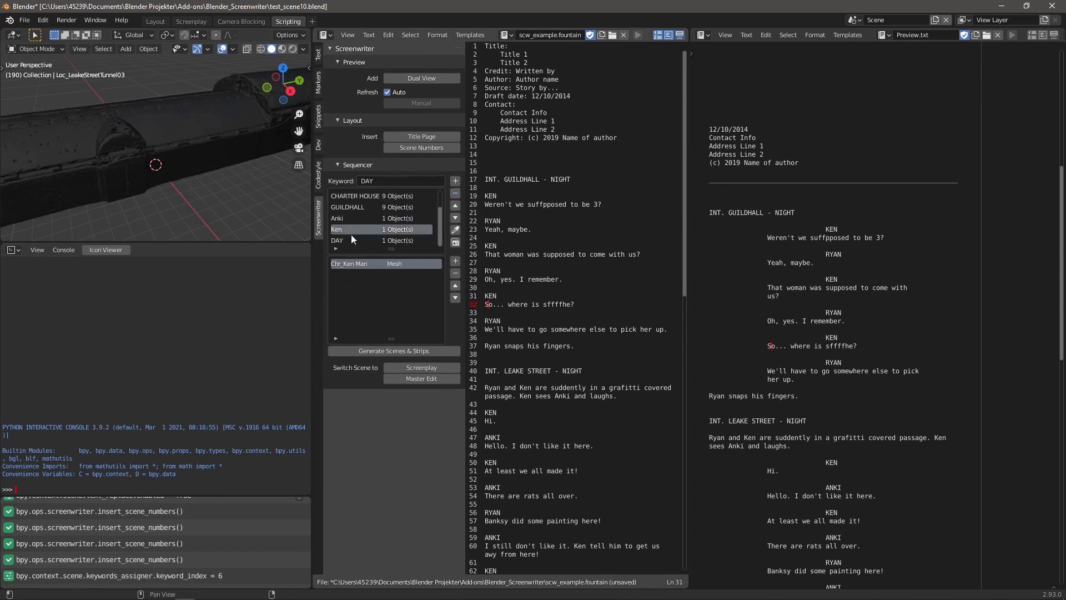
click(349, 239)
click(456, 193)
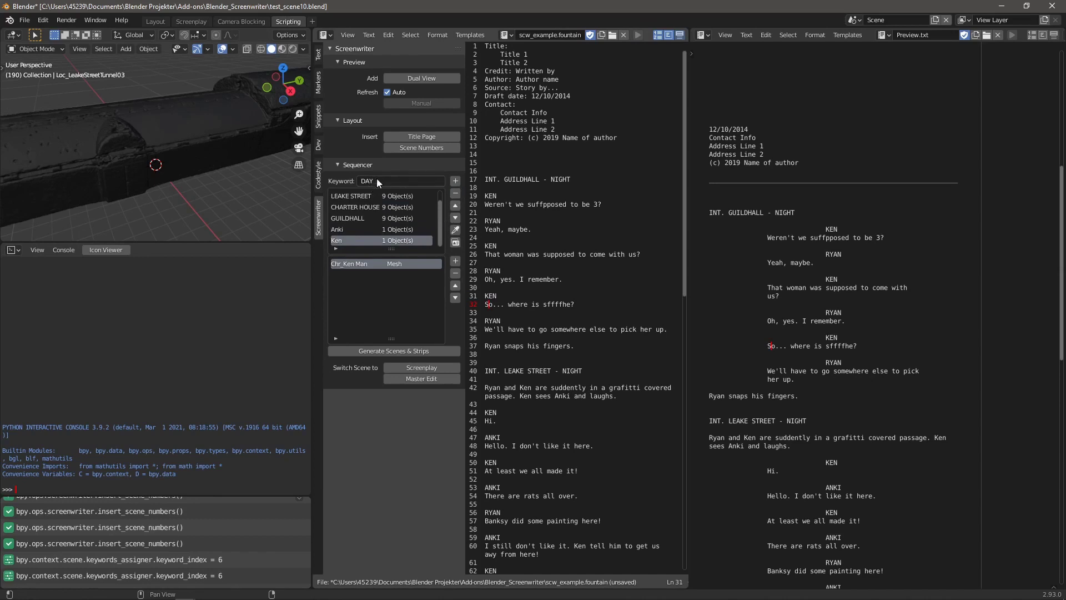
Clear the Keyword field, pick NIGHT from the first scene heading, and add it
click(384, 181)
key(BackSpace)
key(Return)
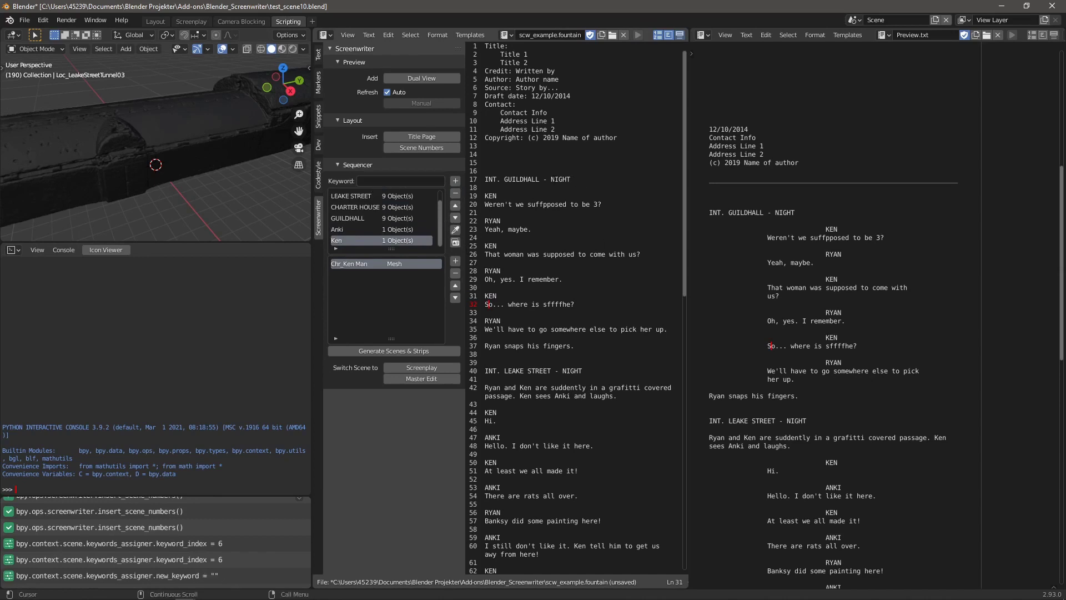
drag(571, 179, 551, 178)
click(456, 229)
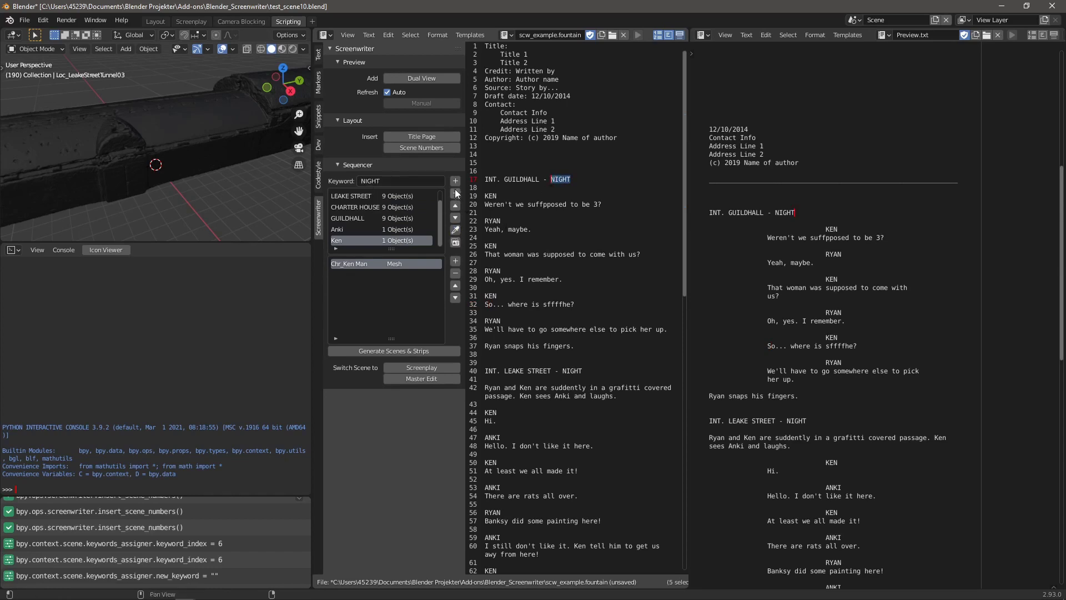
click(454, 181)
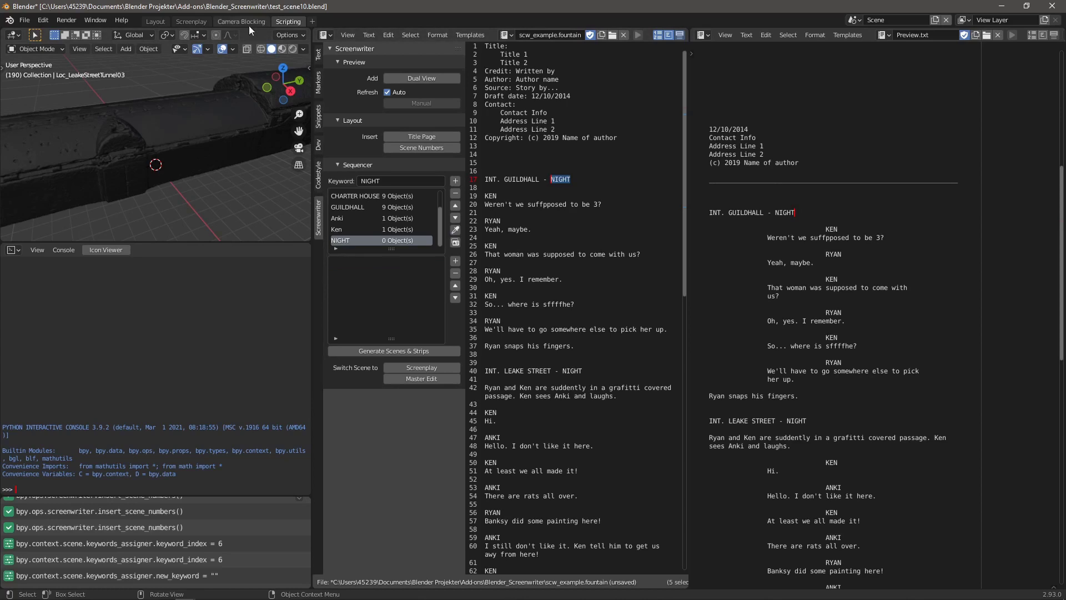
Switch the console area to an Outliner, assign Light to NIGHT, and frame it
click(20, 253)
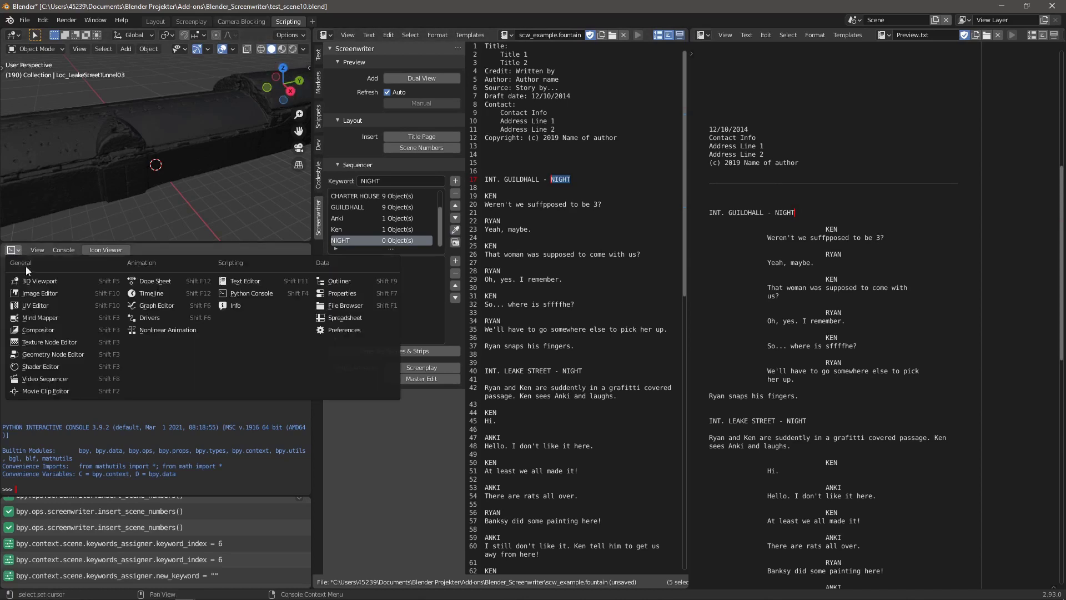
click(335, 283)
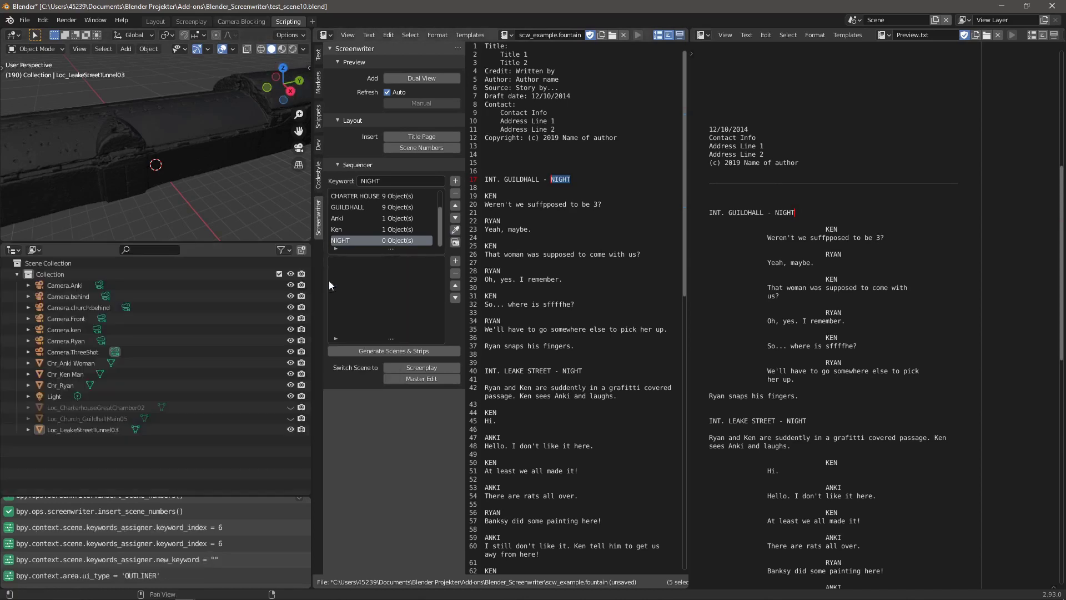
click(55, 398)
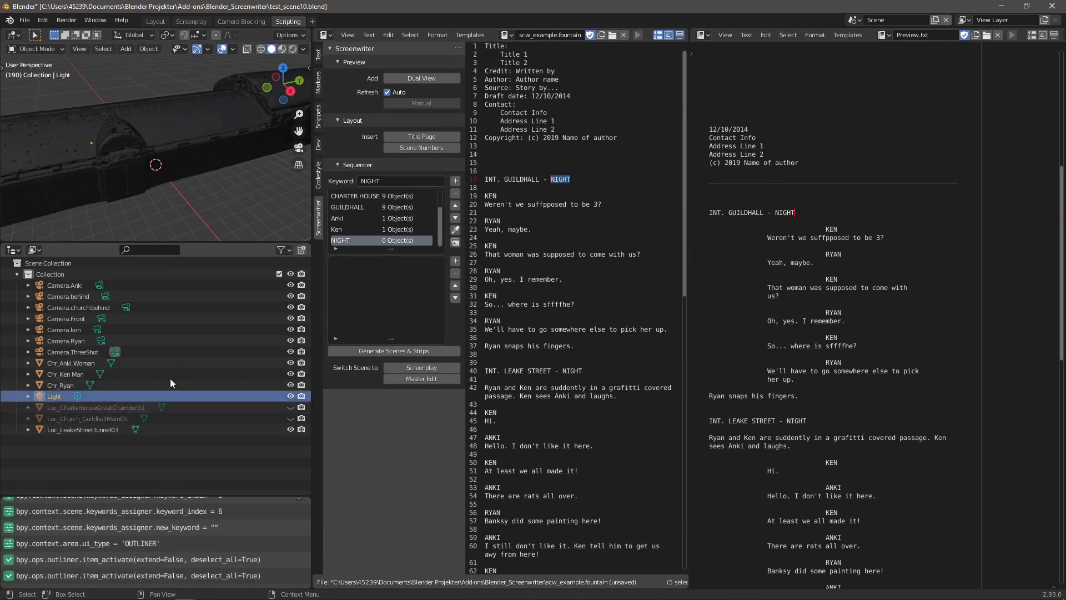
click(54, 396)
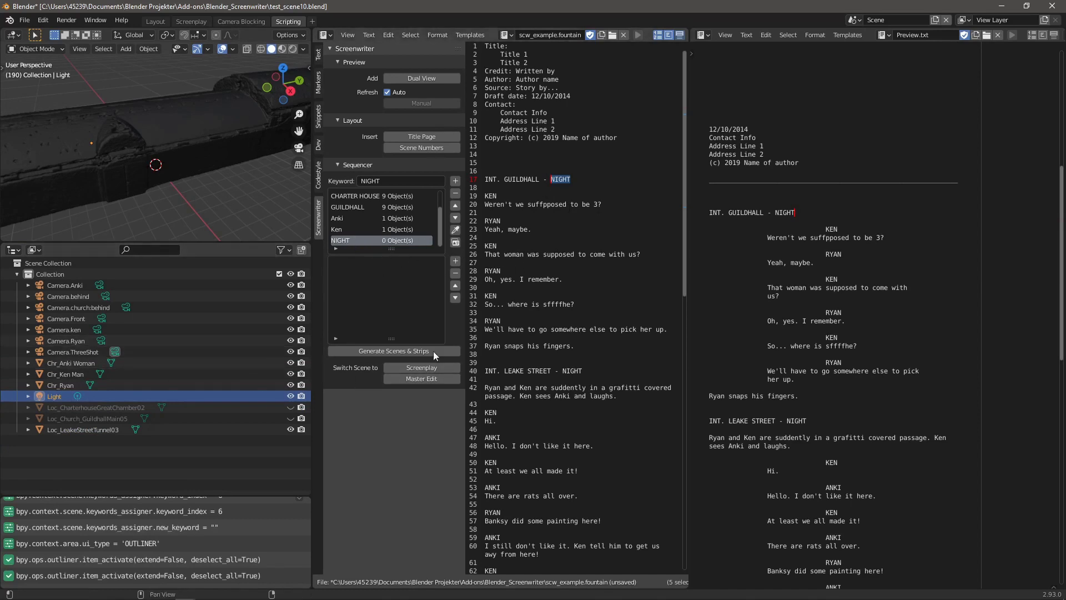
click(456, 262)
key(KP_Decimal)
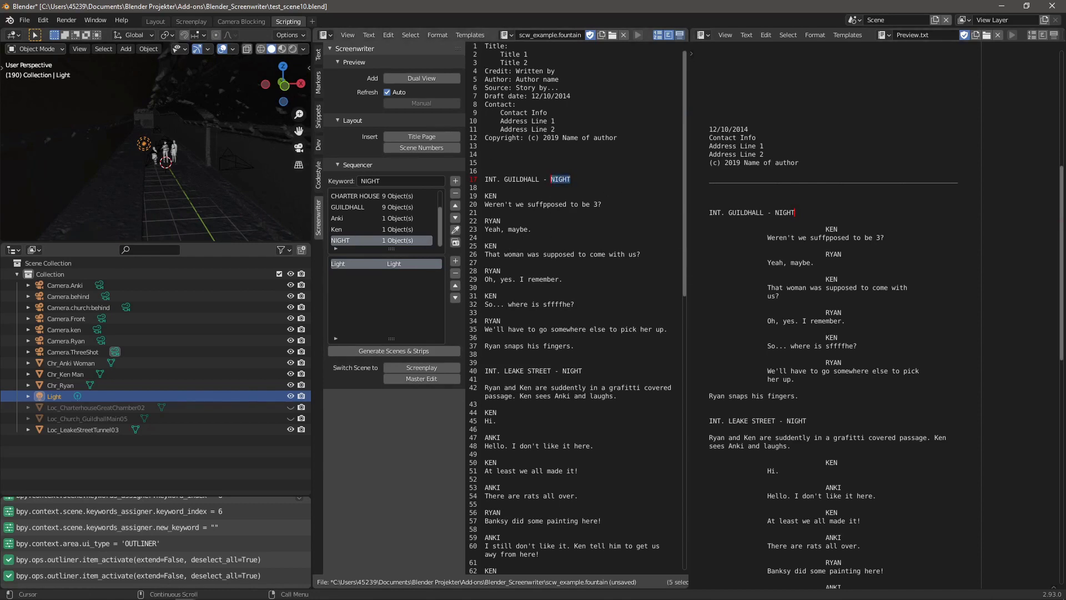
Select KEN on line 19 and set the Screenplay playhead to about seven seconds
double_click(491, 195)
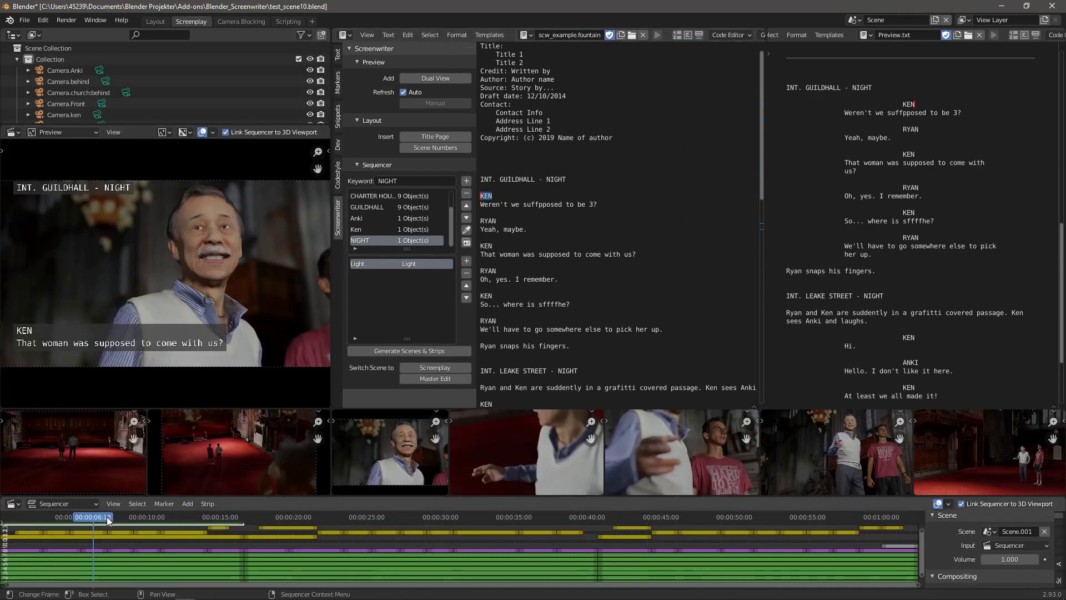
click(107, 520)
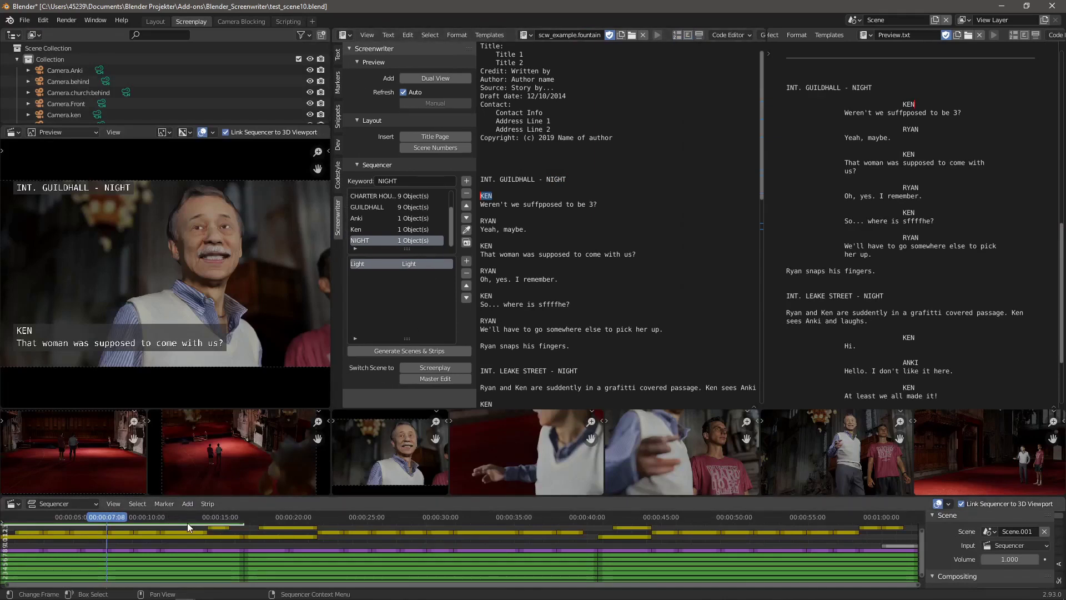
click(188, 522)
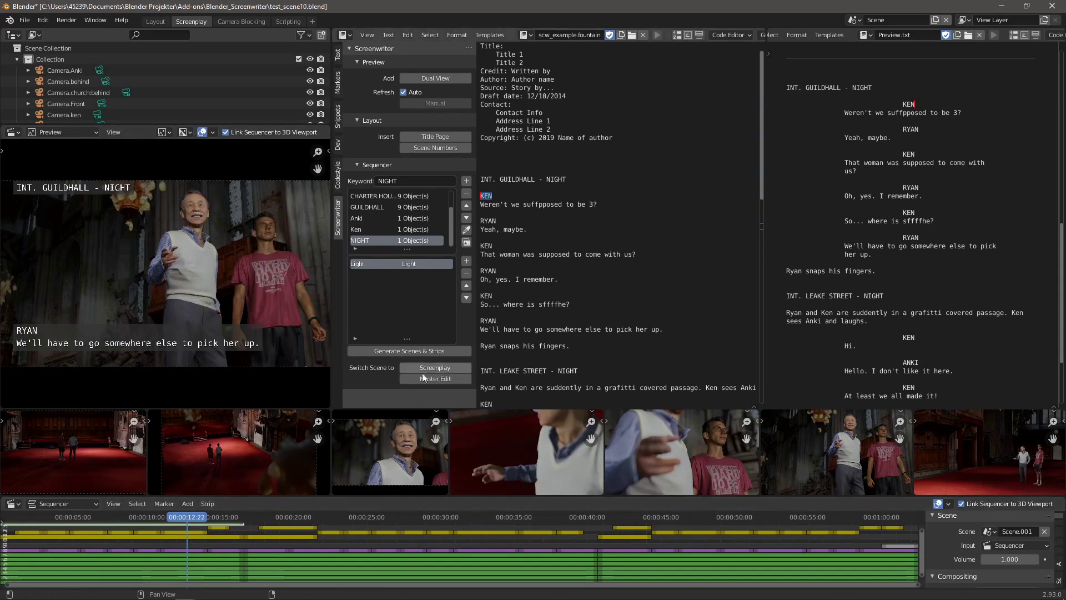
click(546, 279)
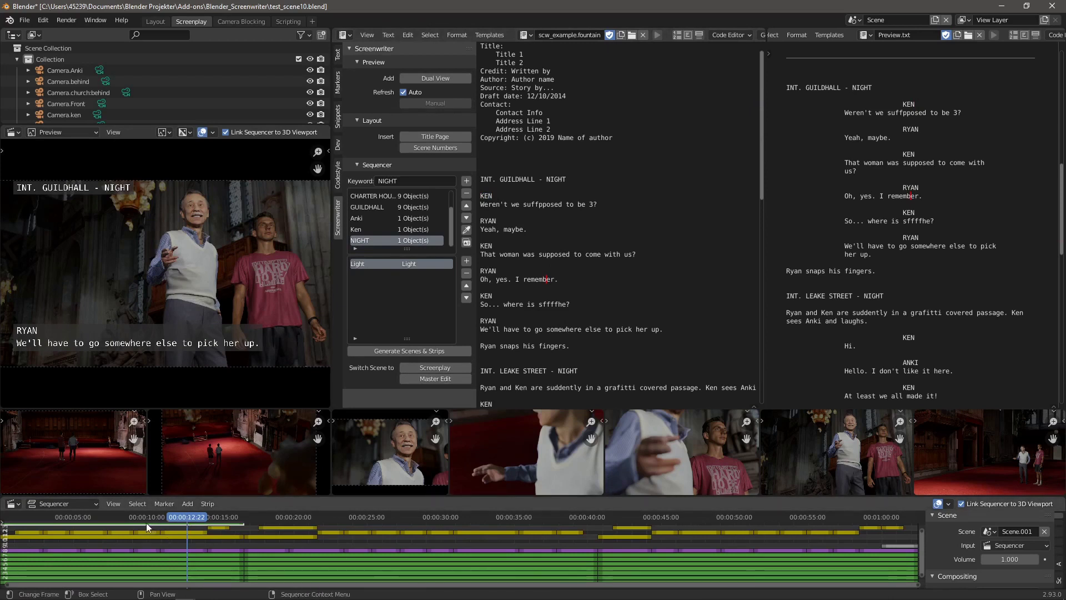
key(Left)
Return to Ken's line, then click through the GUILDHALL, CHARTER HOUSE and LEAKE STREET scenes
click(71, 516)
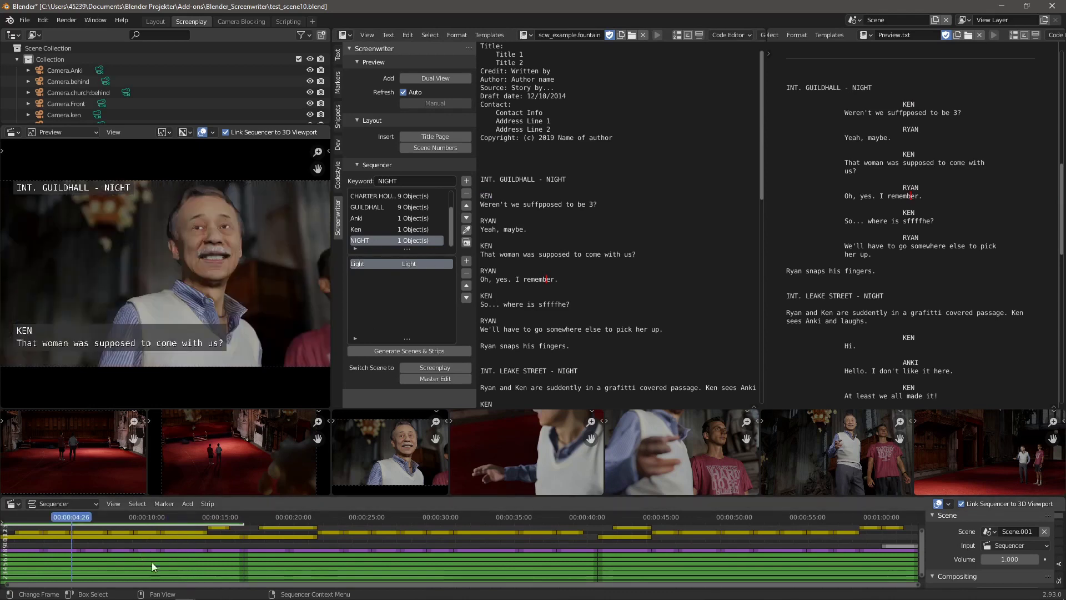
scroll(377, 227, up, 2)
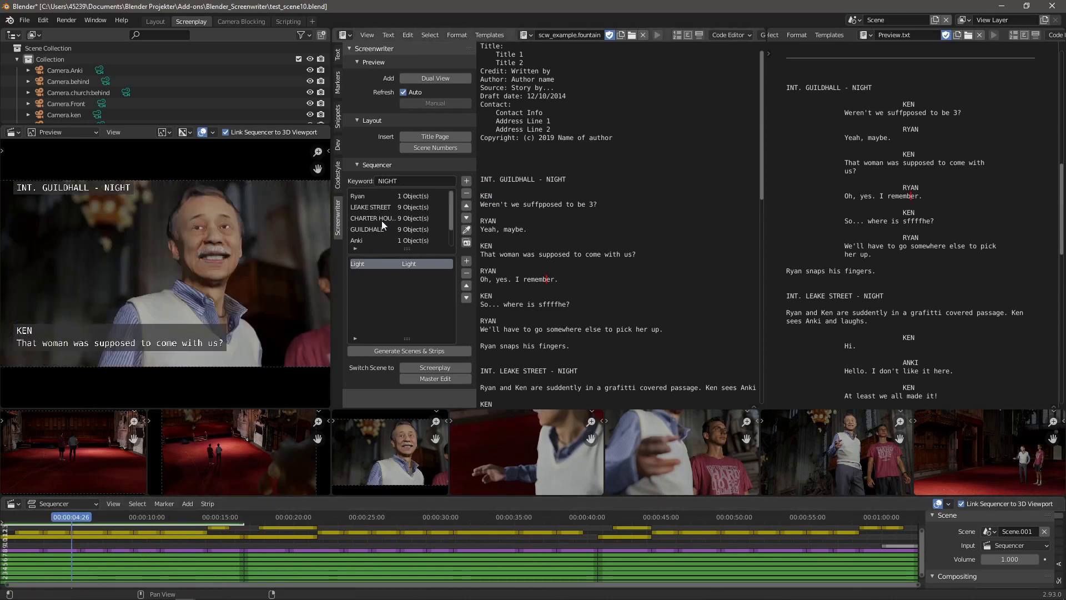
click(374, 205)
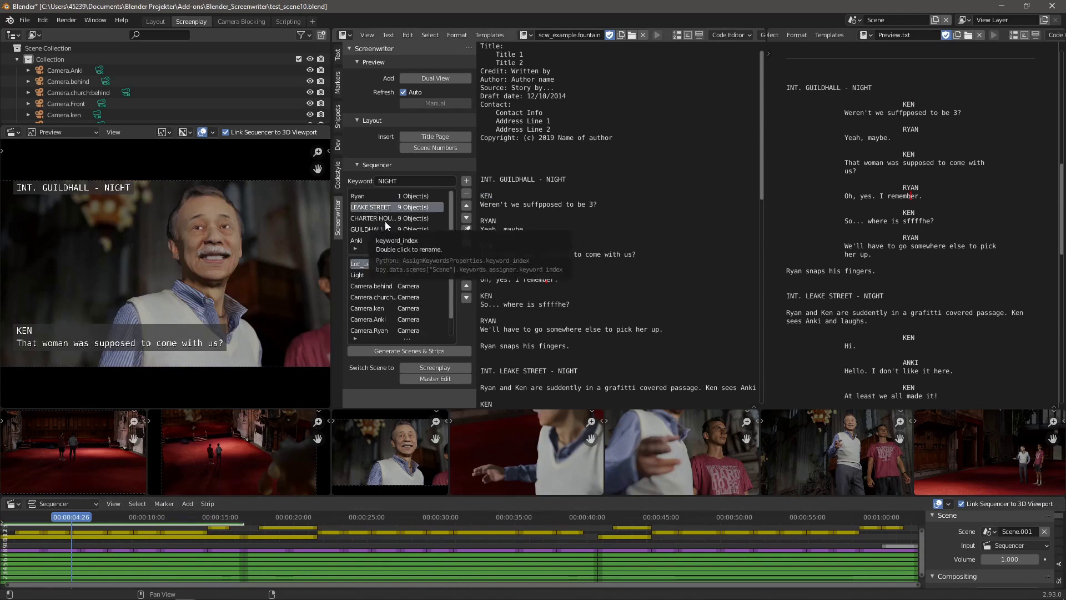
click(375, 218)
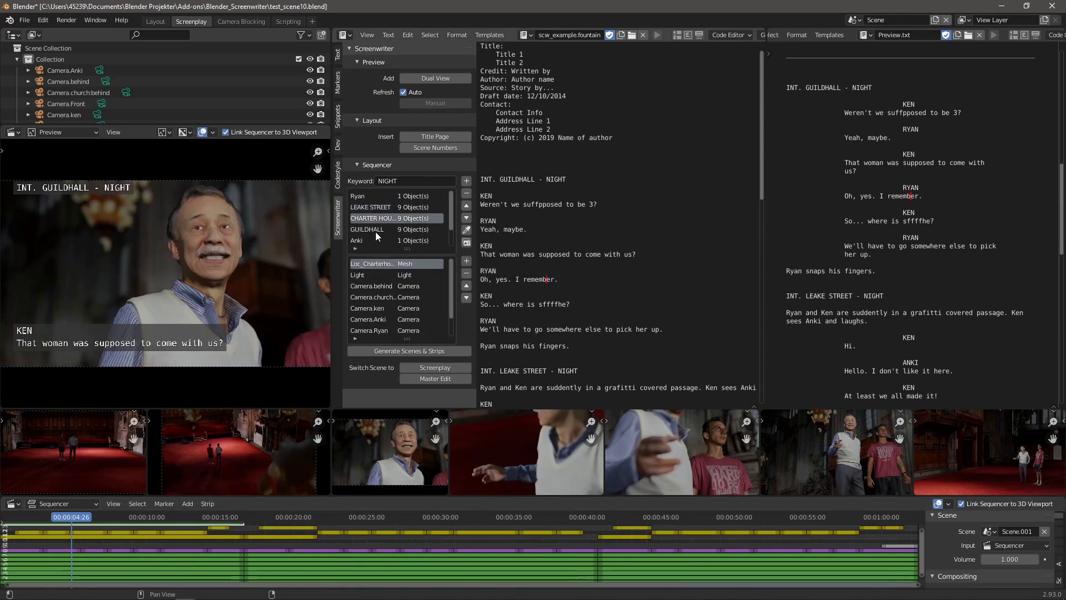
click(374, 228)
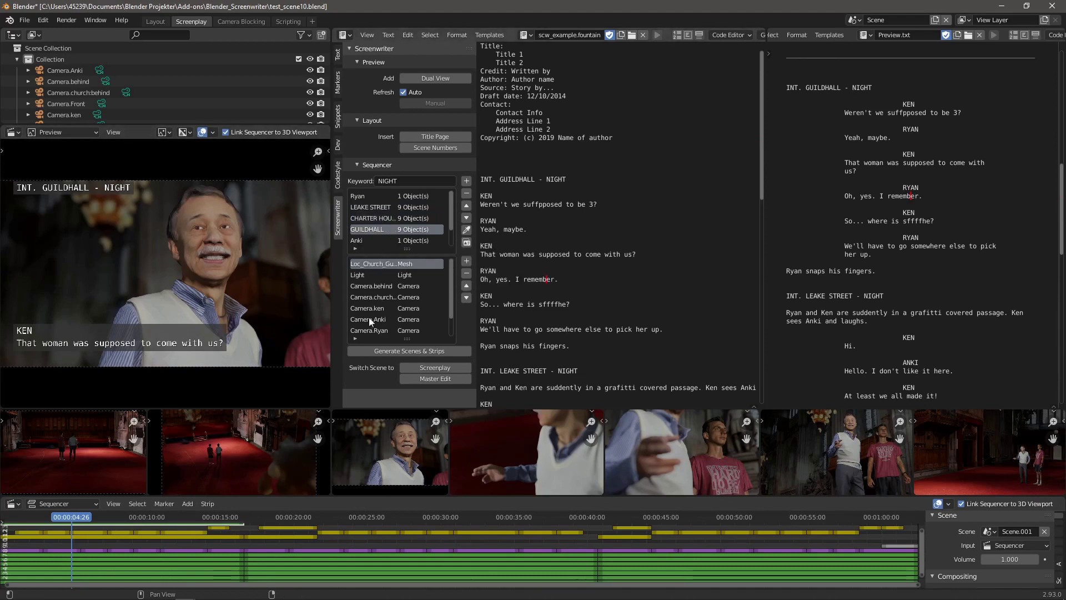
click(369, 218)
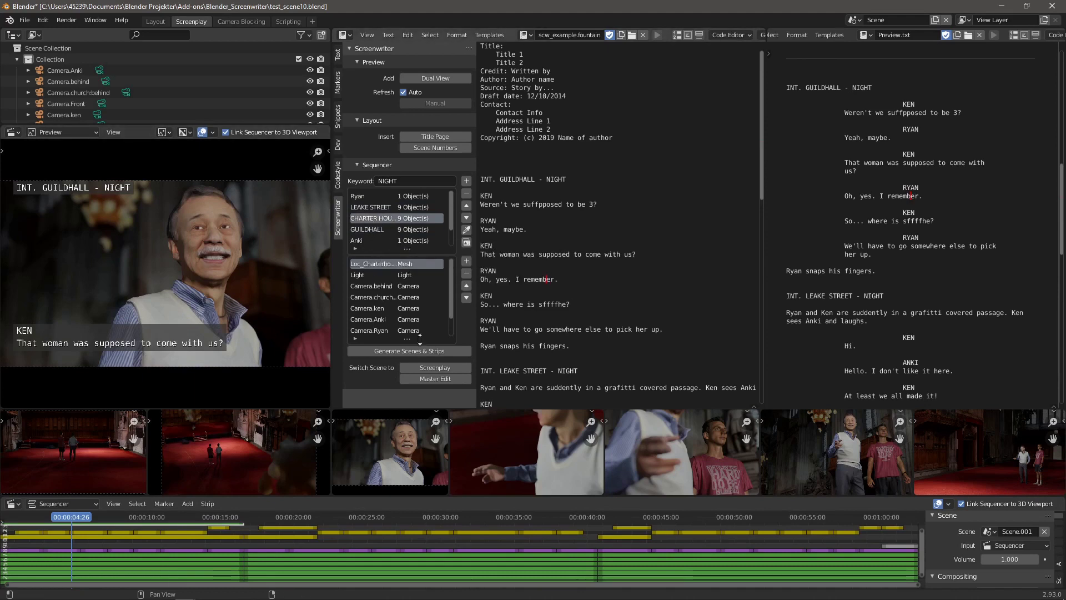
click(364, 207)
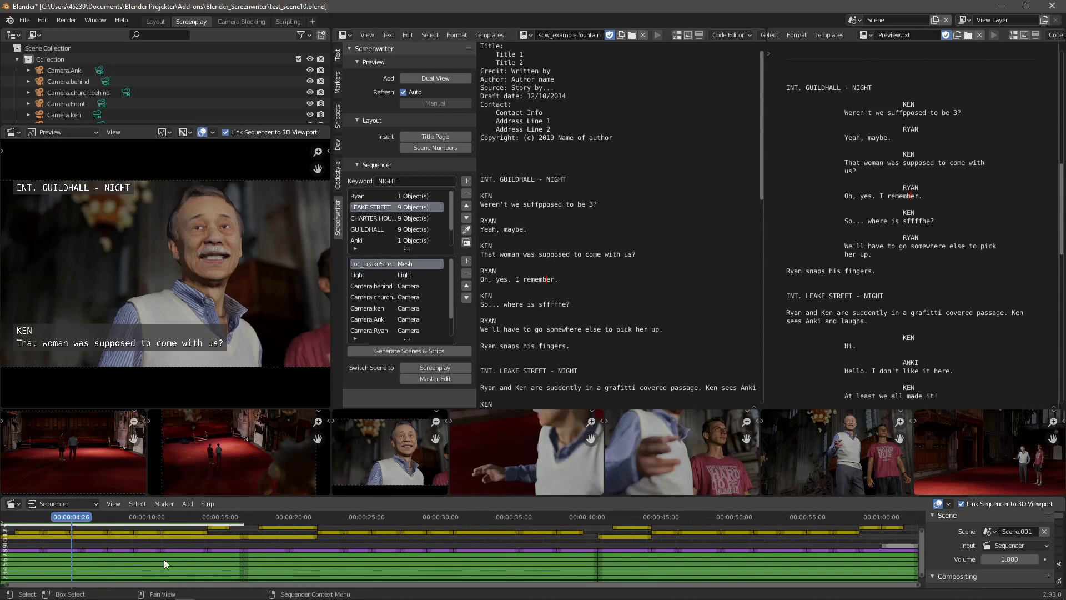
Inspect the subtitle and multicam strips under Ken's 'At least we all made it!' line
click(27, 549)
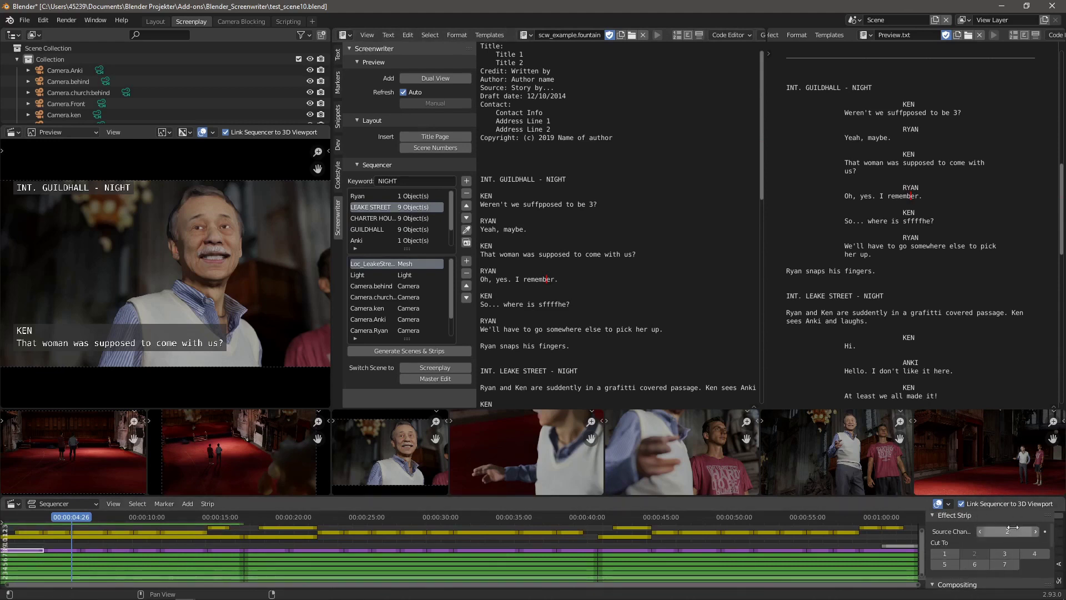
click(389, 517)
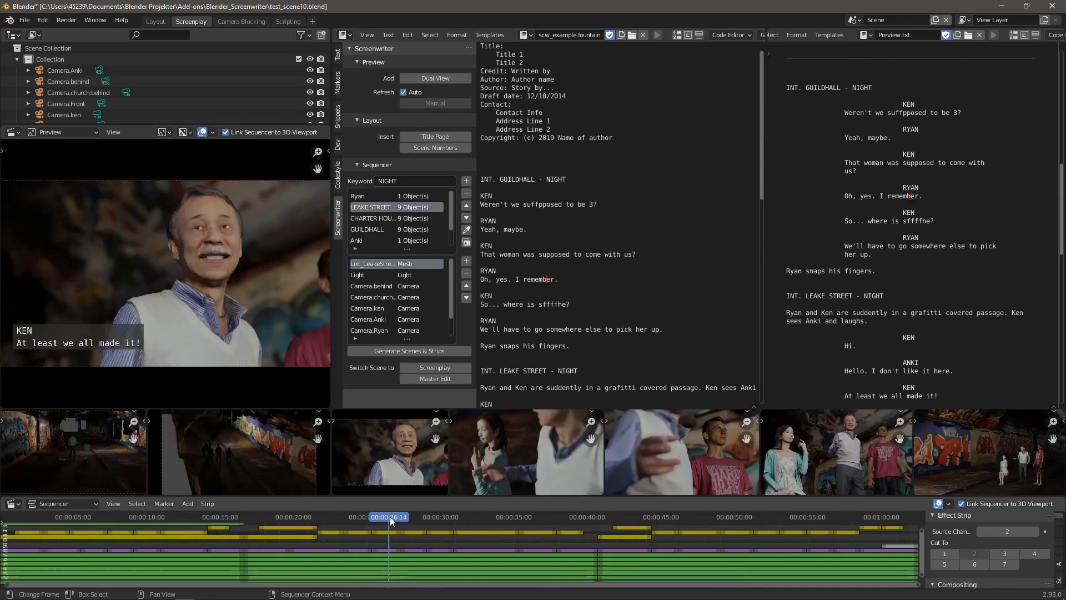
click(388, 533)
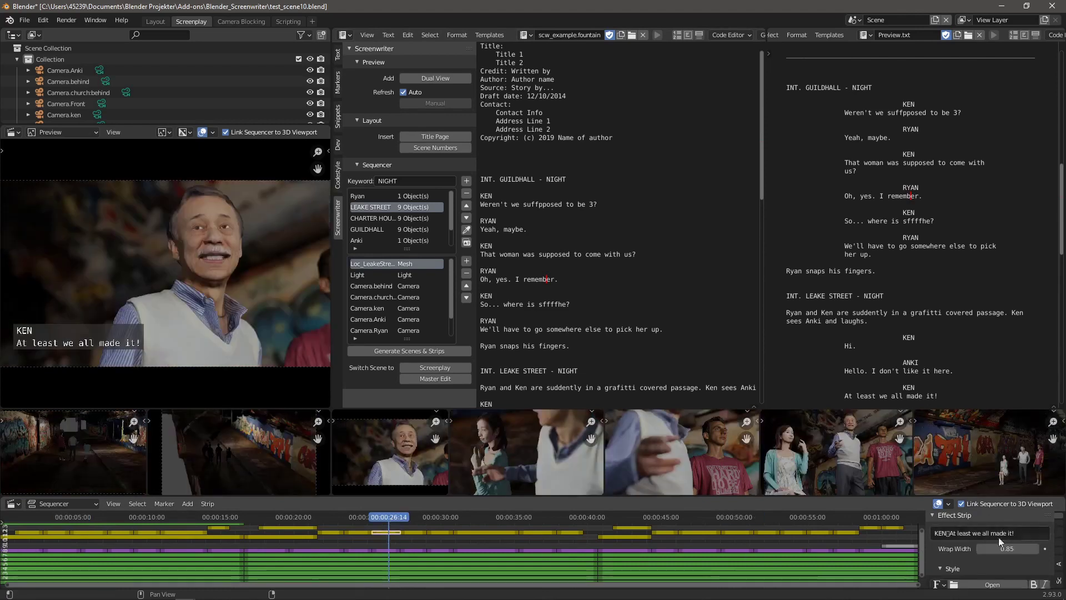
click(386, 550)
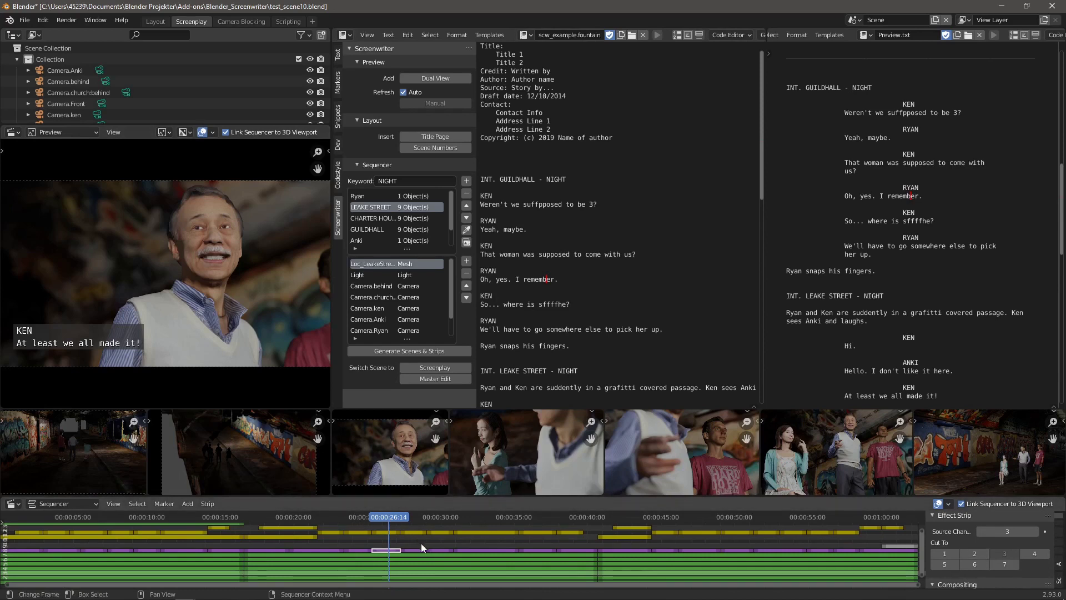
click(353, 545)
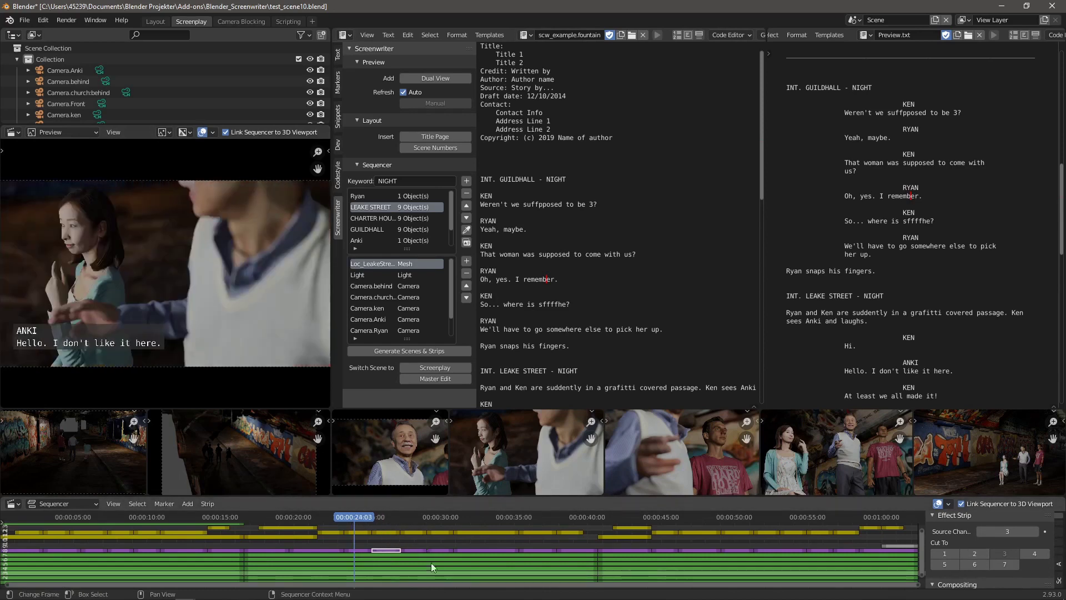
key(Page_Up)
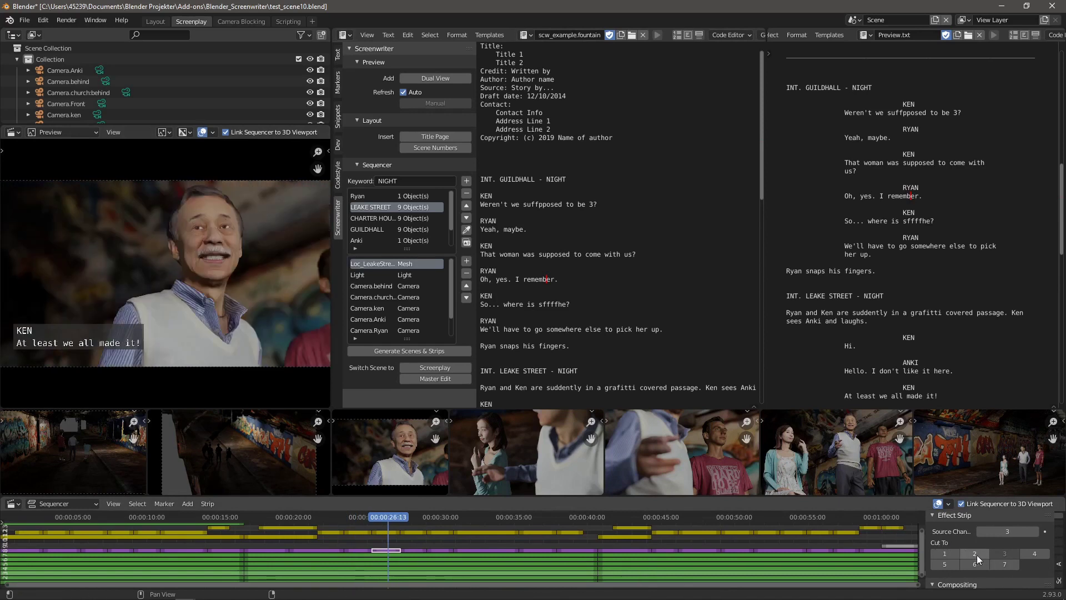
Cut the line to the tunnel shot, undo, and restore channel 3's close-up
click(975, 554)
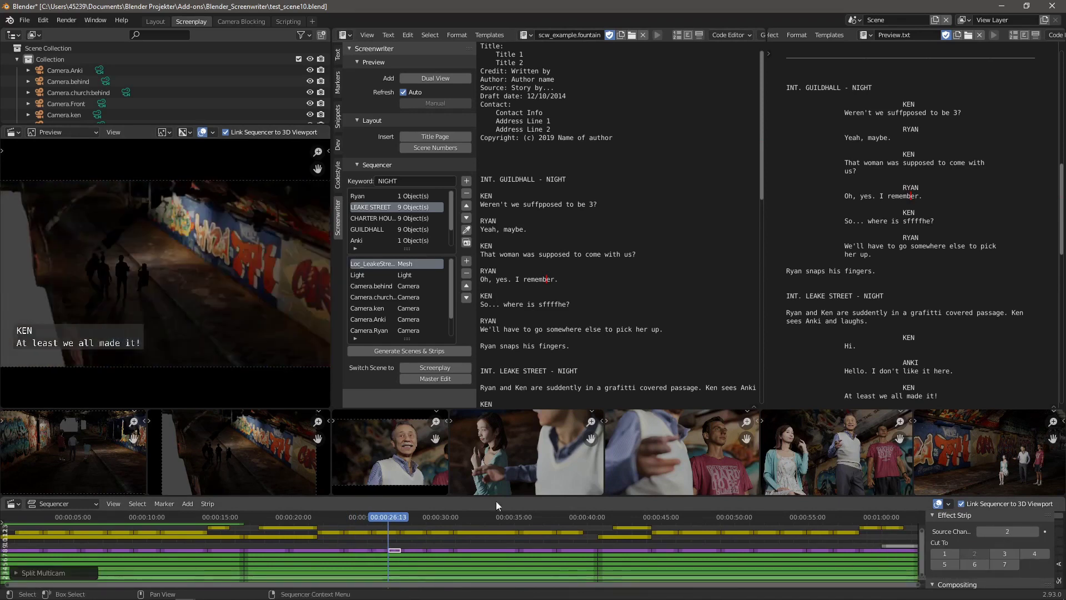
key(ctrl+z)
key(ctrl+shift+z)
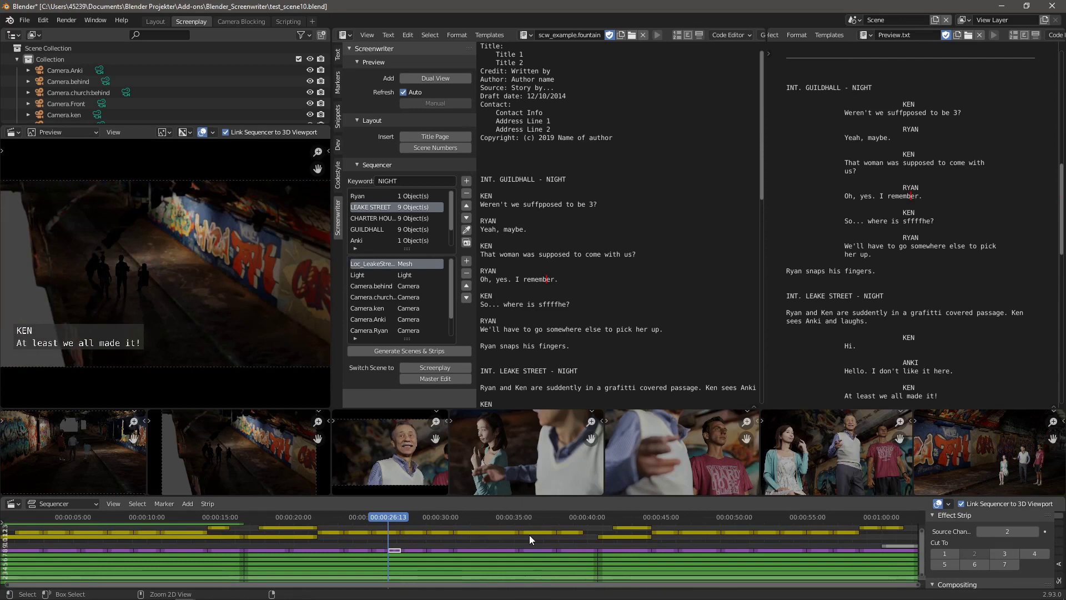
key(3)
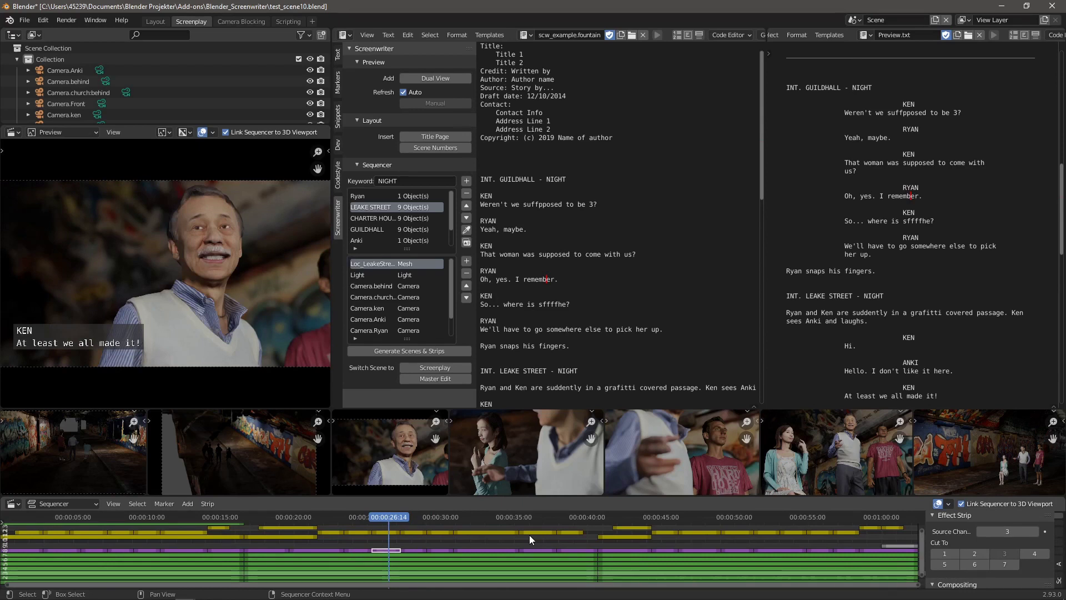
Set Scene Strip Display Shading to Solid and hide the preview sidebar
click(331, 148)
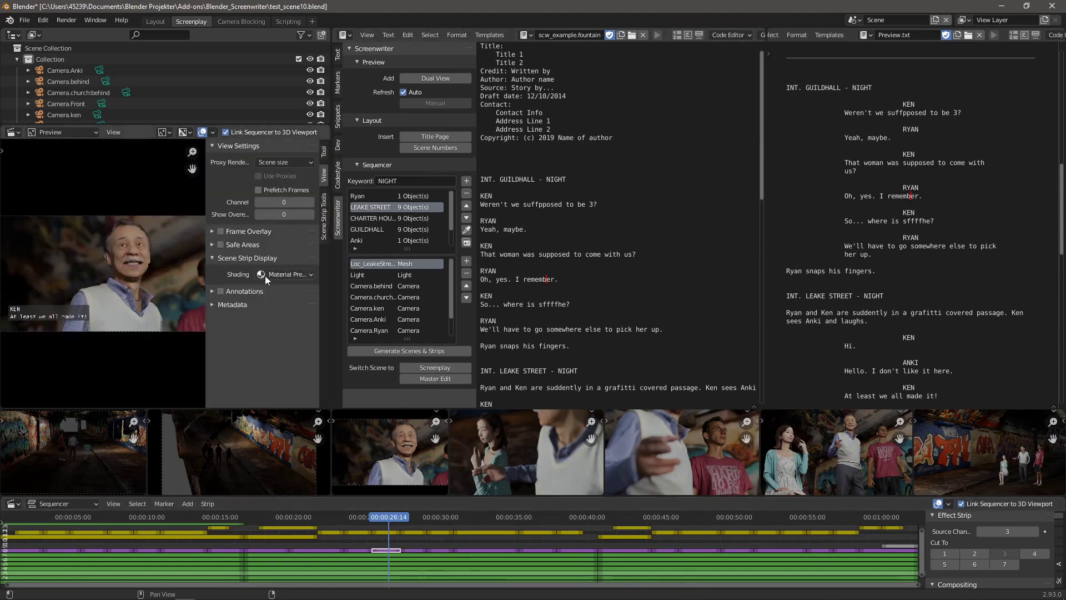
click(298, 275)
click(298, 299)
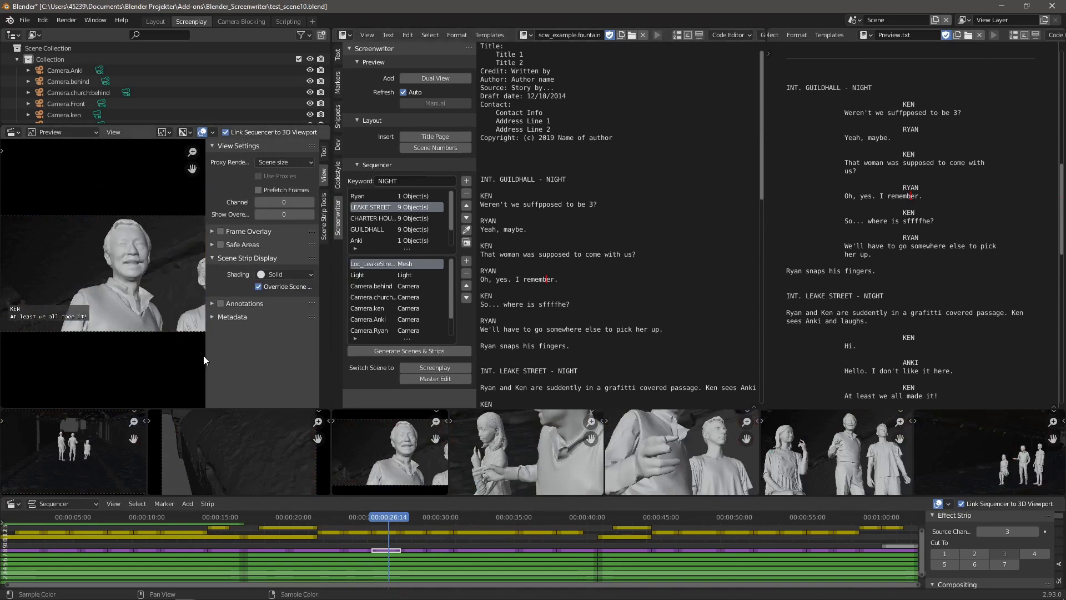
click(299, 275)
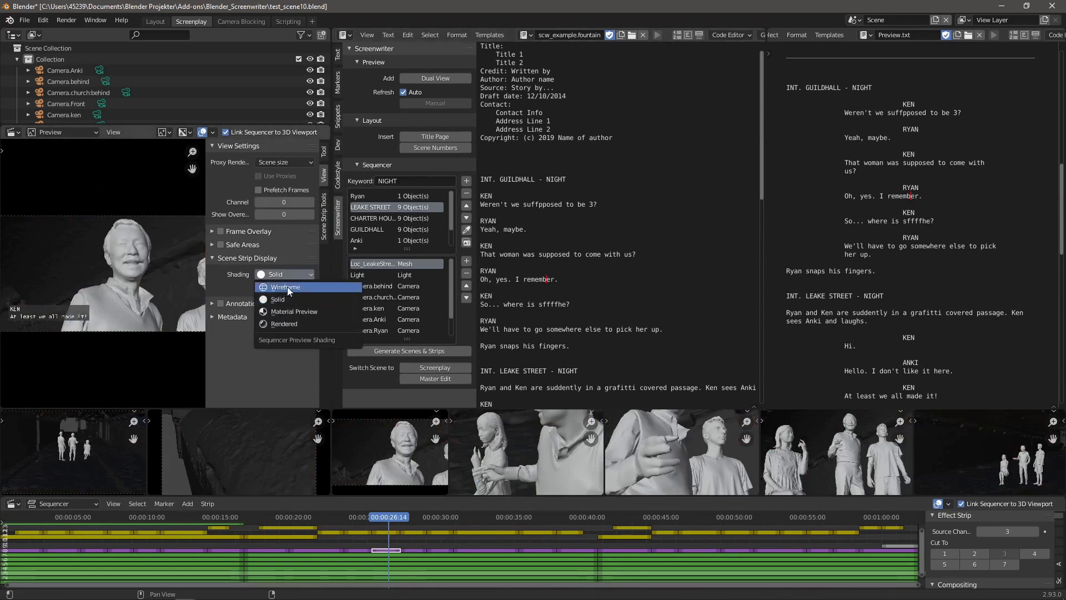
click(290, 337)
click(285, 274)
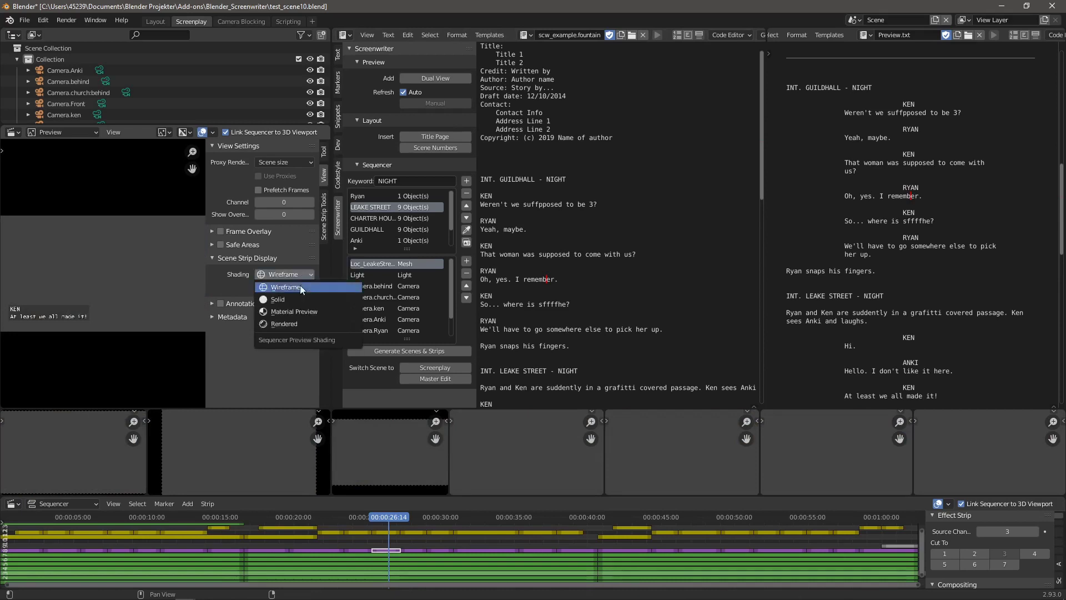
click(292, 300)
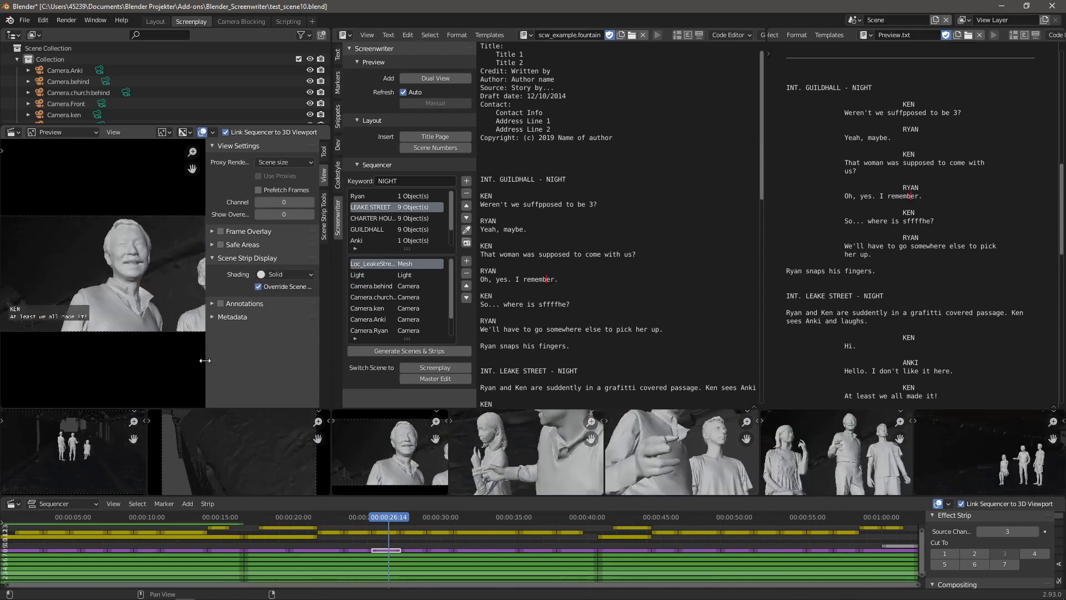
drag(204, 359, 321, 366)
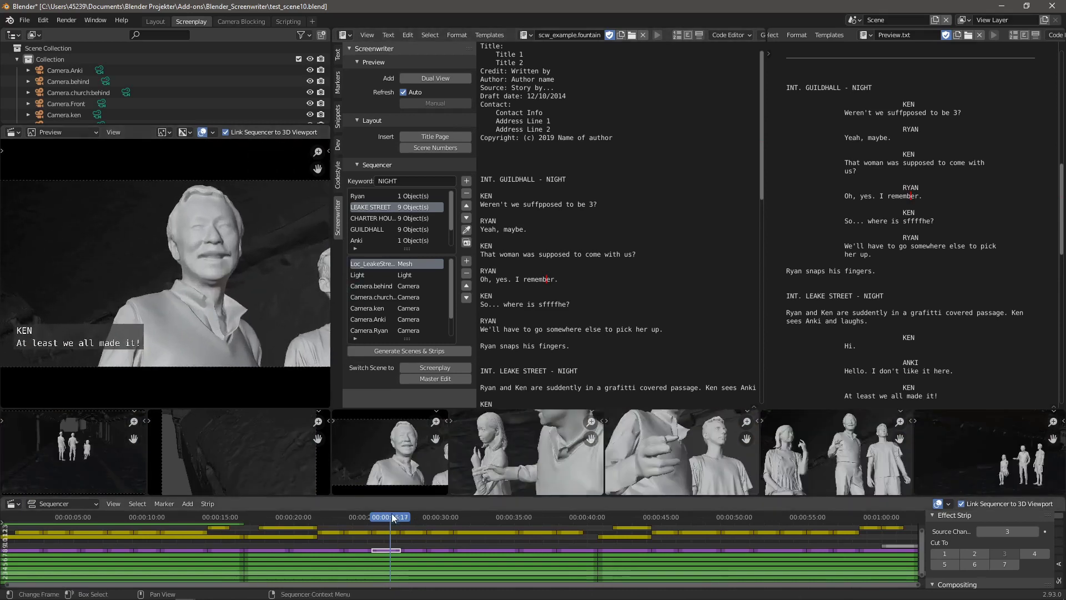
Return to Ken's line, then open Guildhall - Night in the Camera Blocking layout
mouse_move(391, 514)
mouse_down()
mouse_move(358, 518)
mouse_move(460, 524)
mouse_up()
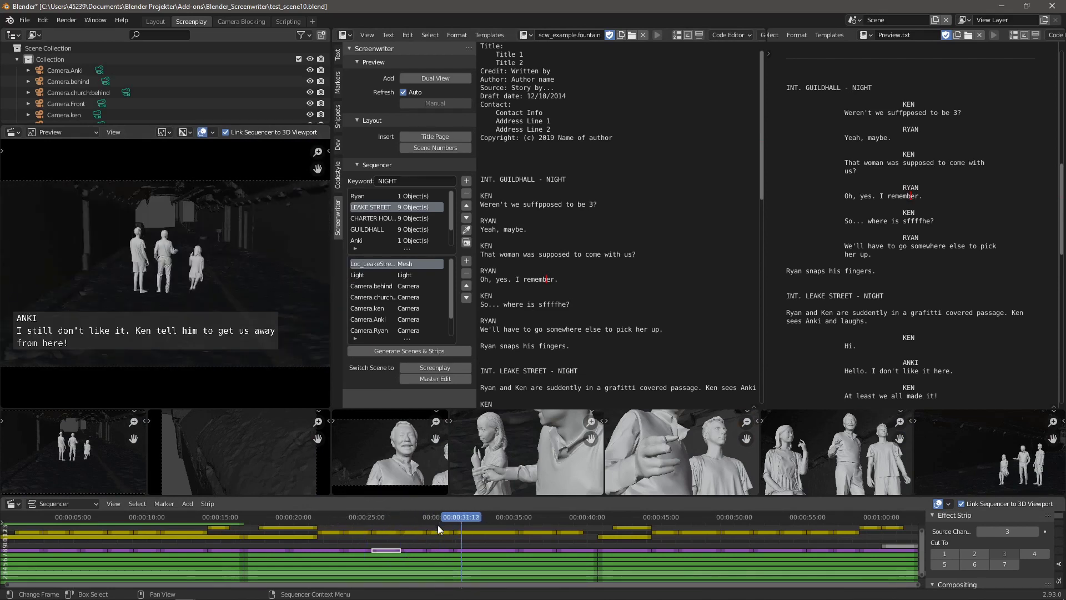
click(387, 518)
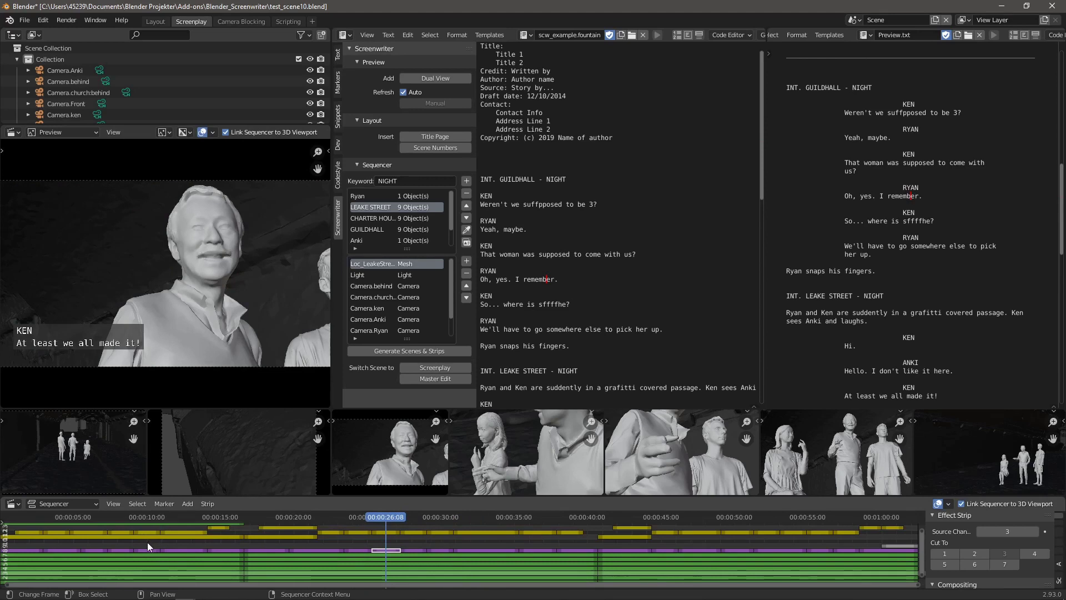
click(858, 20)
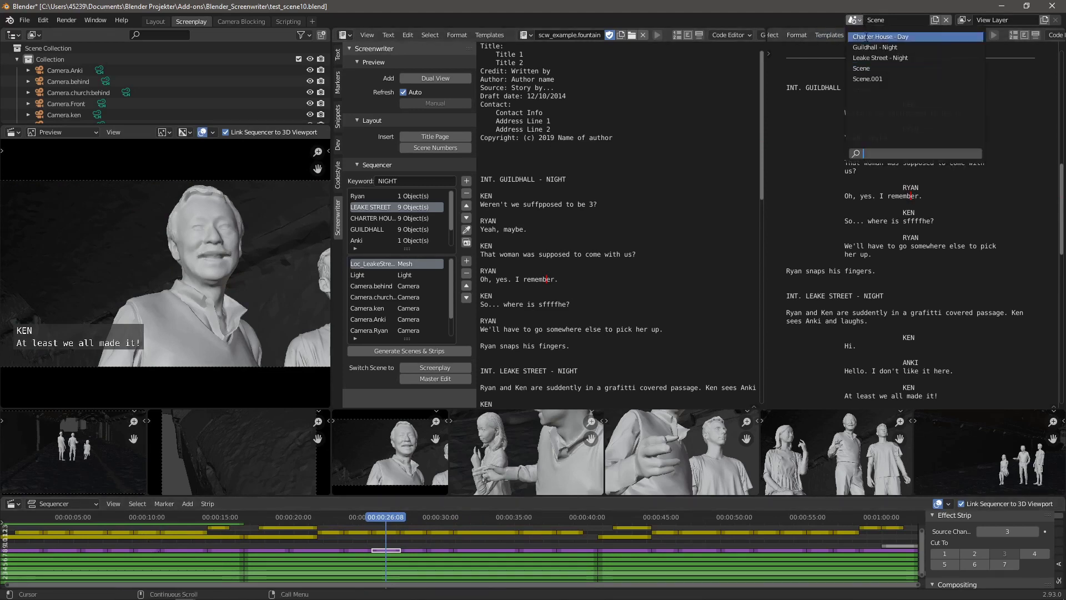
click(882, 48)
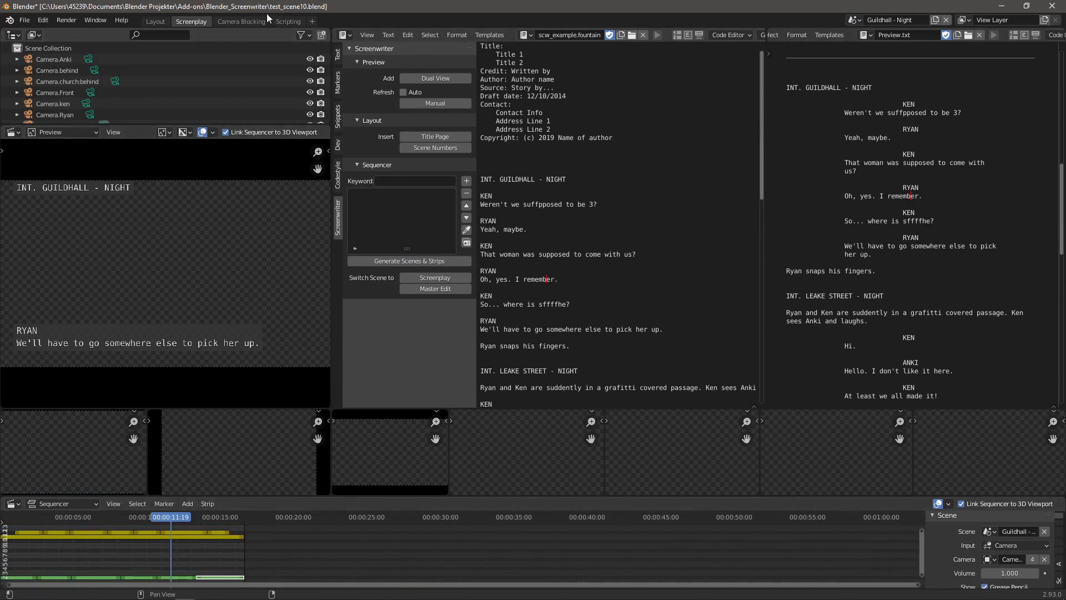
click(241, 21)
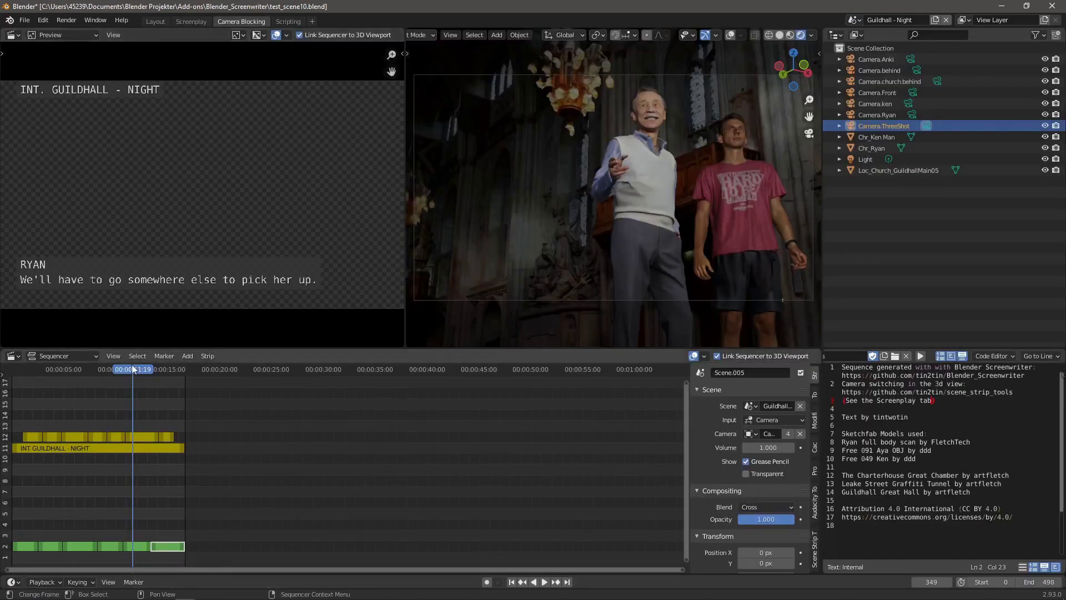
Play the edit, stopping at Ken's 'That woman was supposed to come with us?', and show Scene Strip Tools
key(space)
drag(132, 367, 85, 379)
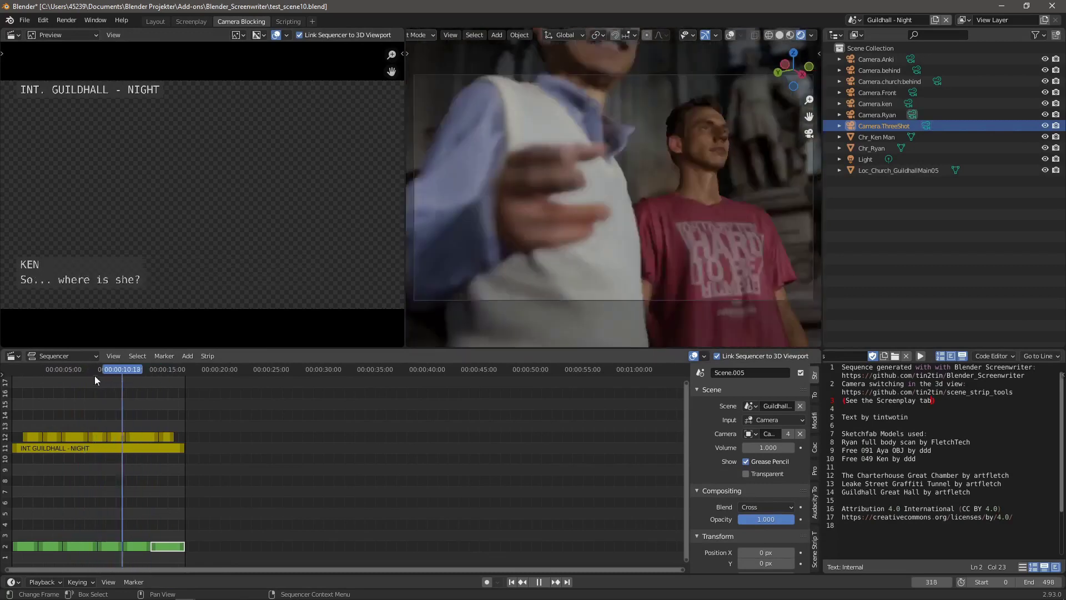
drag(91, 375, 87, 379)
key(space)
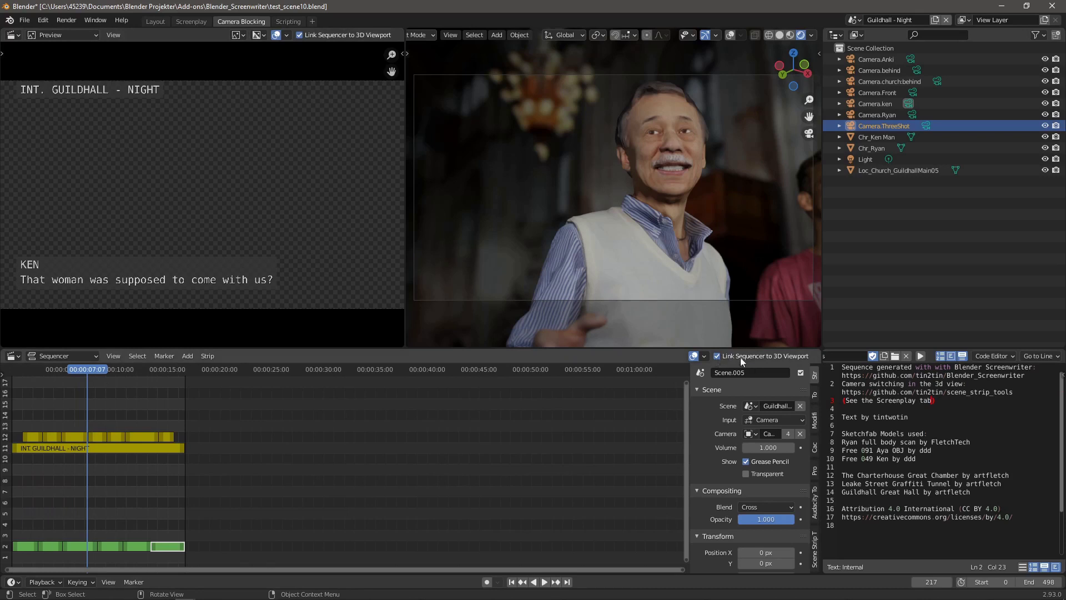
click(815, 550)
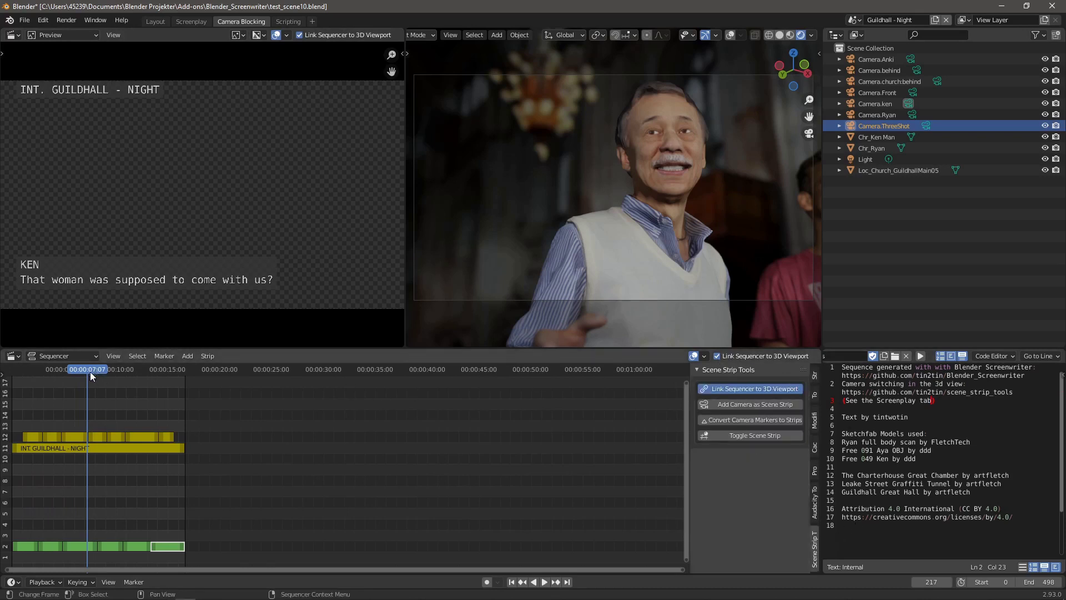
mouse_move(90, 372)
mouse_down()
mouse_move(72, 383)
mouse_move(103, 386)
mouse_up()
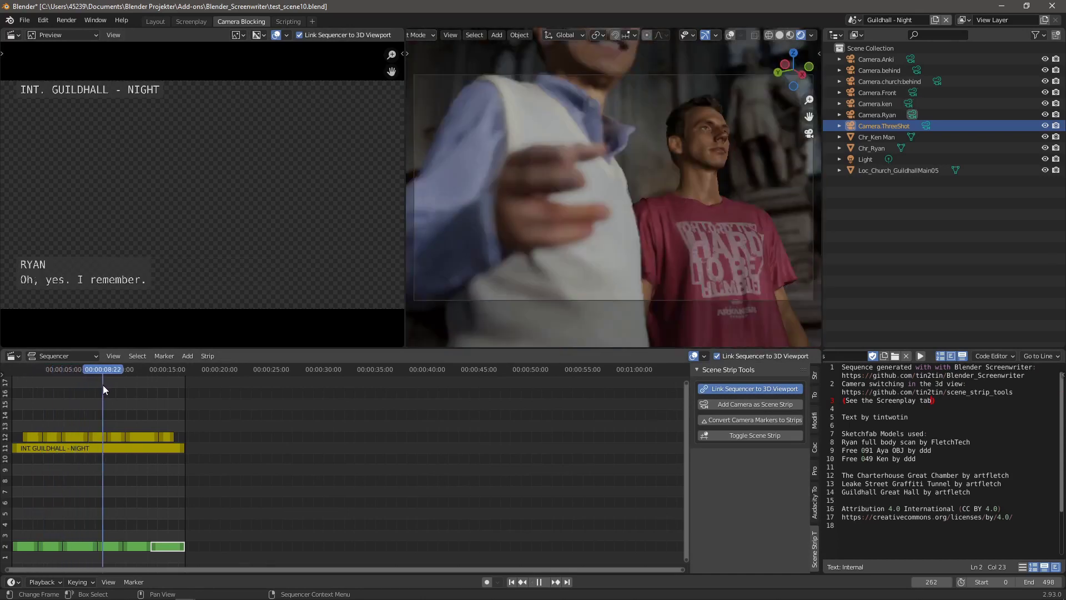
click(109, 547)
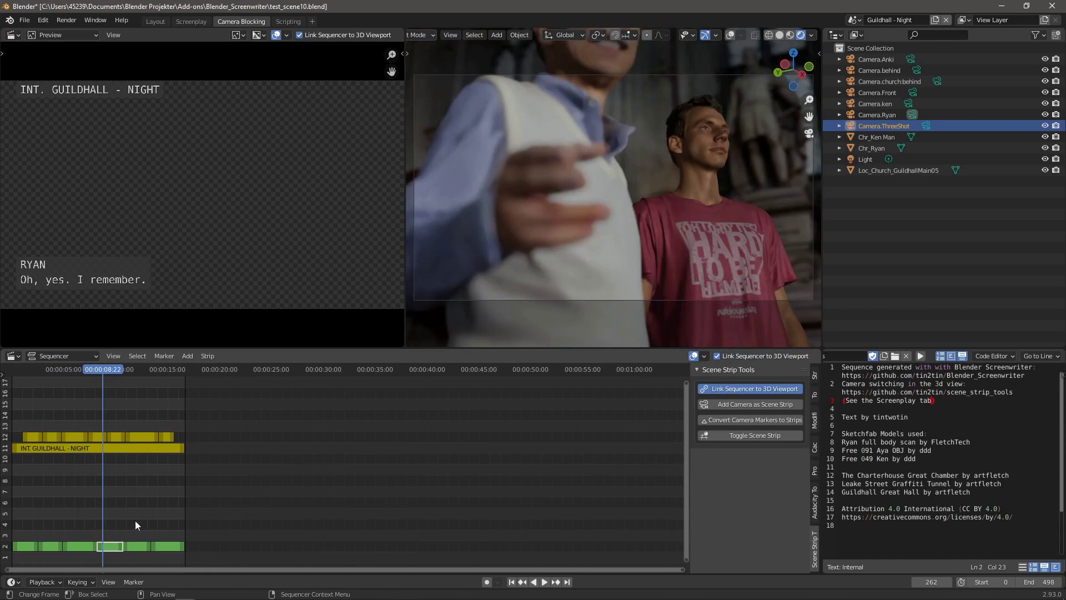
drag(111, 369, 73, 382)
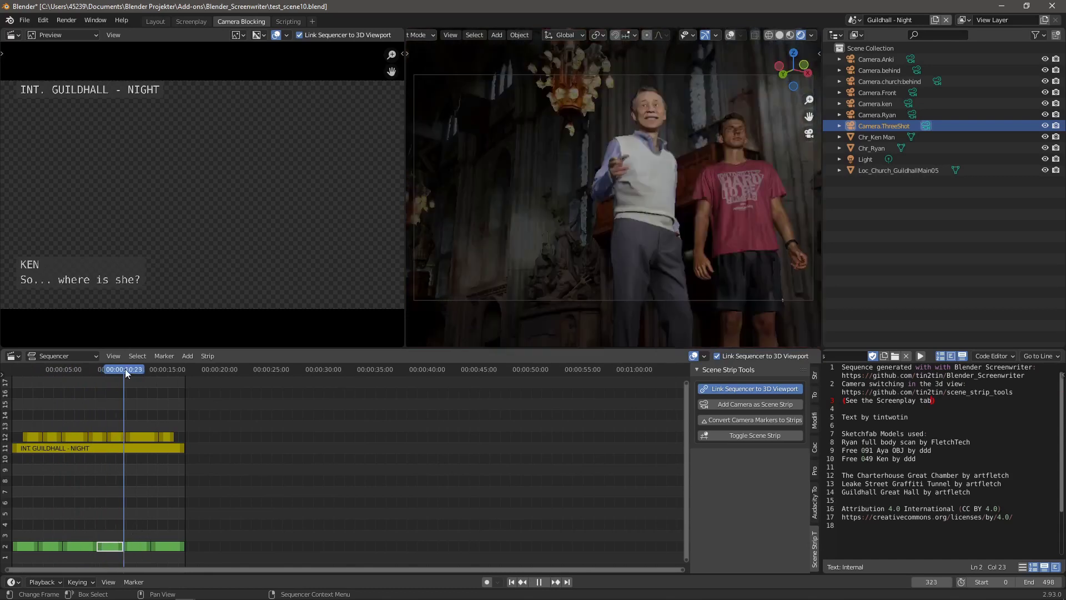
key(space)
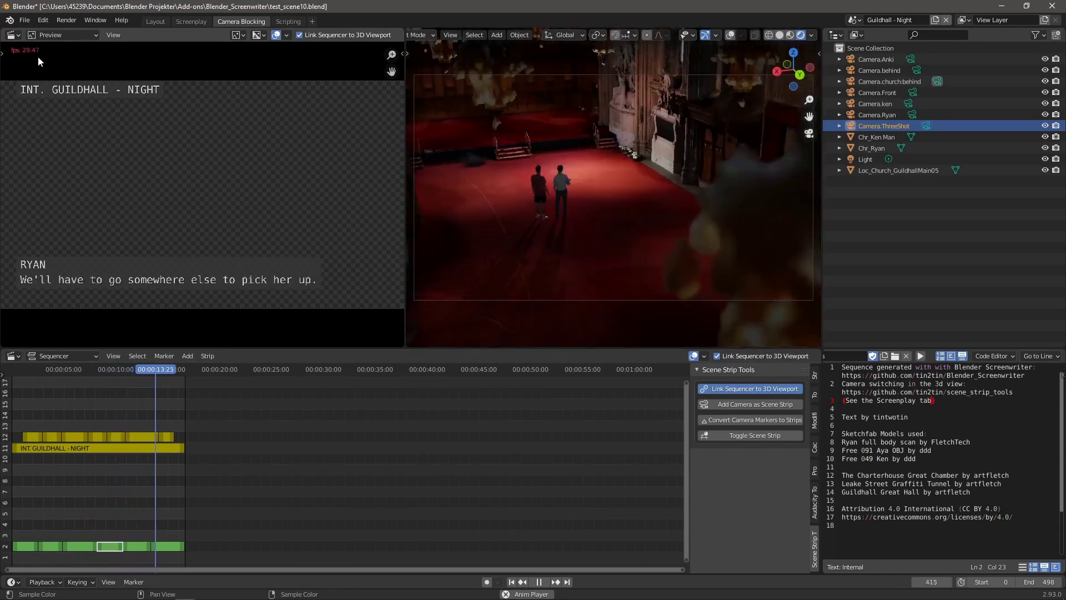
key(space)
click(166, 368)
drag(166, 368, 80, 384)
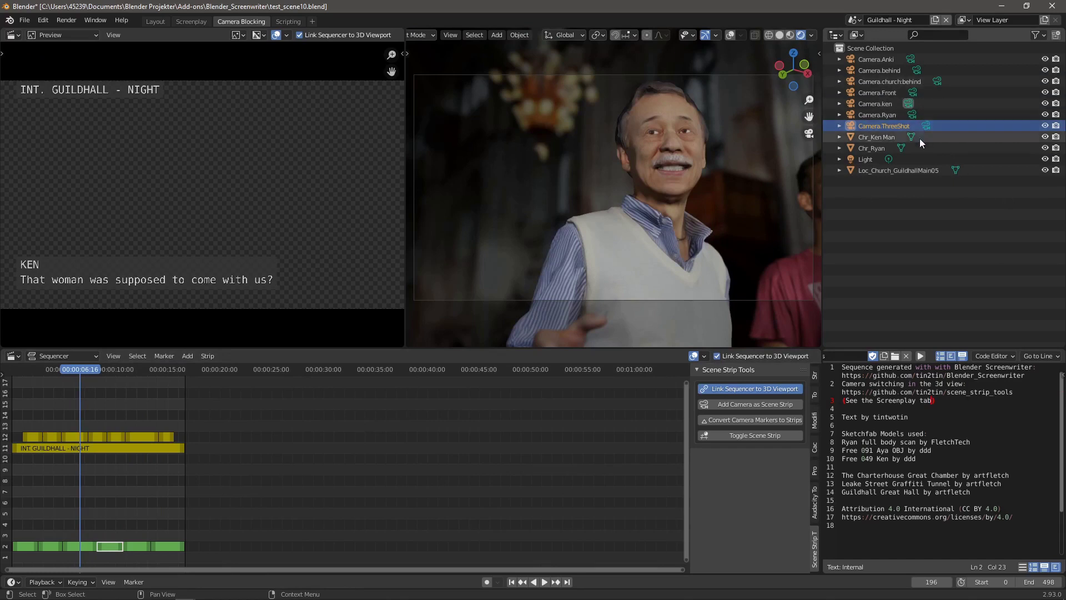
Add the ThreeShot camera view as a scene strip on channel 3
click(928, 126)
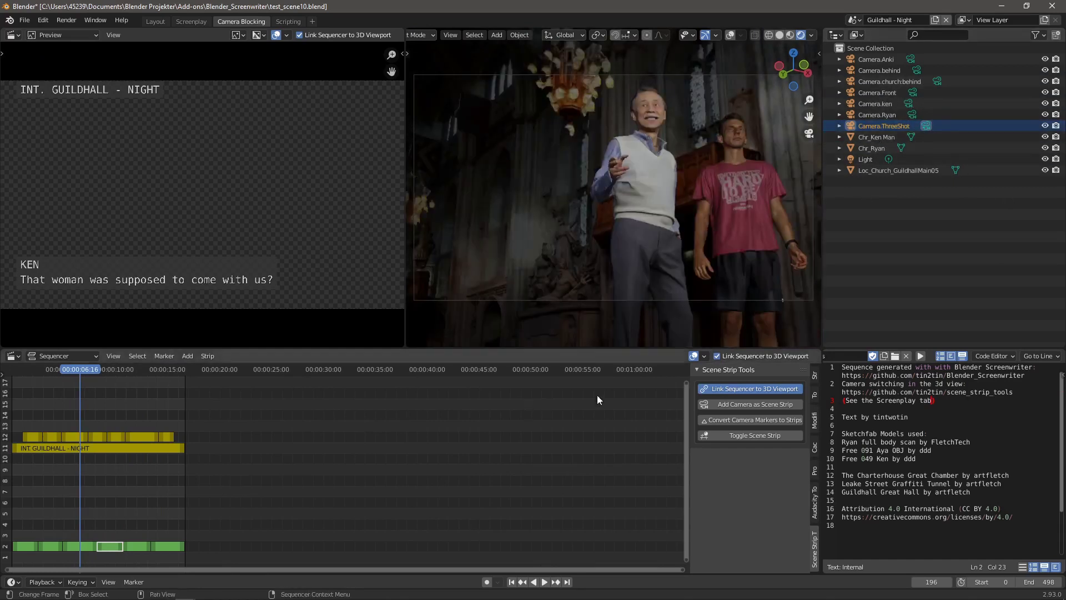
click(751, 404)
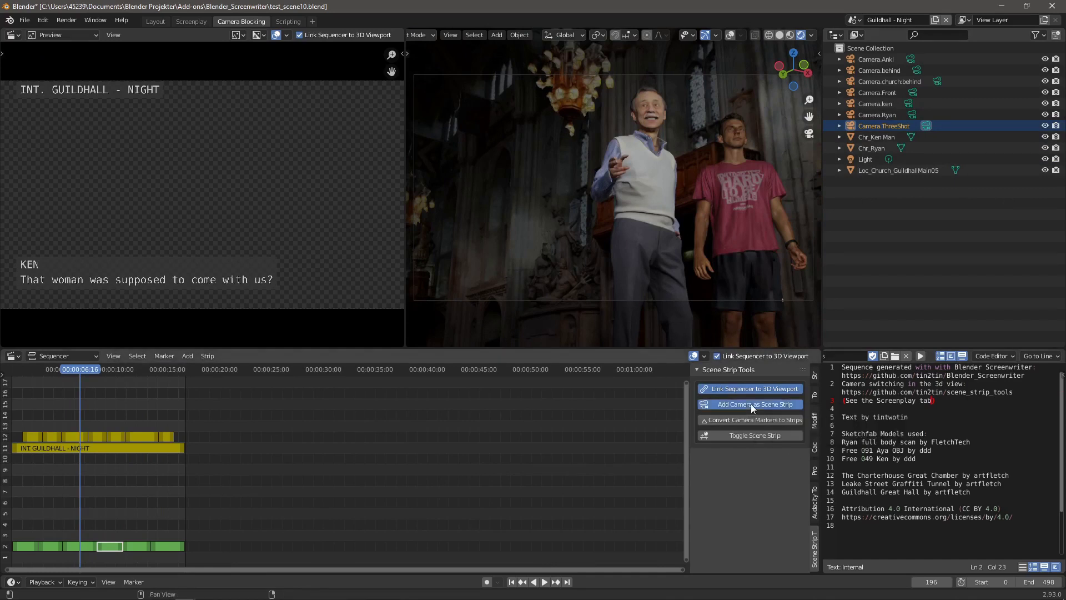
click(116, 542)
Play back the new shot, then look through Camera.church.behind
drag(76, 367, 75, 374)
key(space)
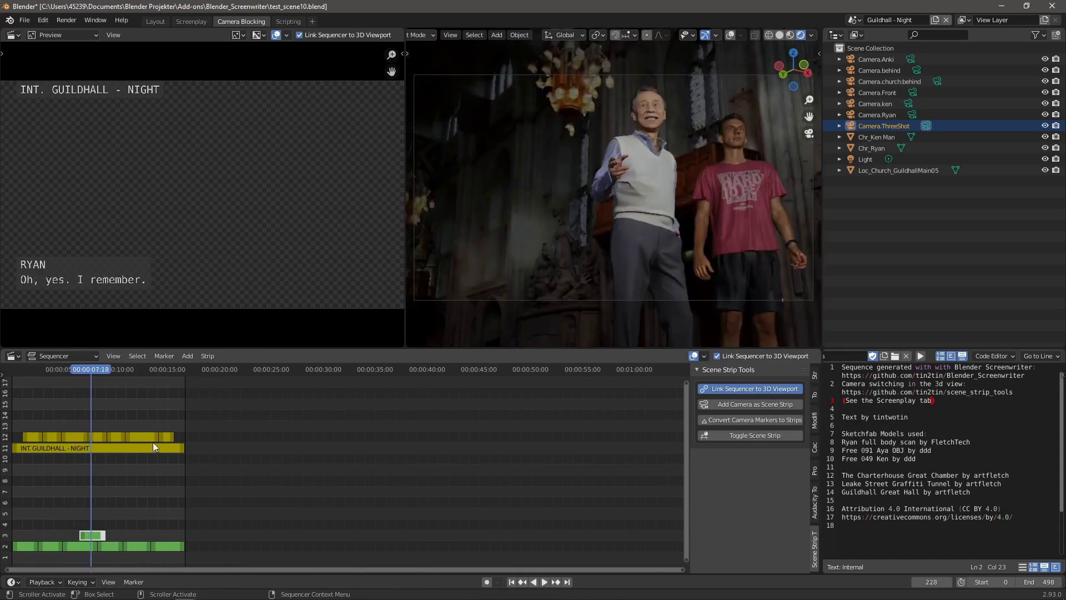
drag(103, 372, 96, 372)
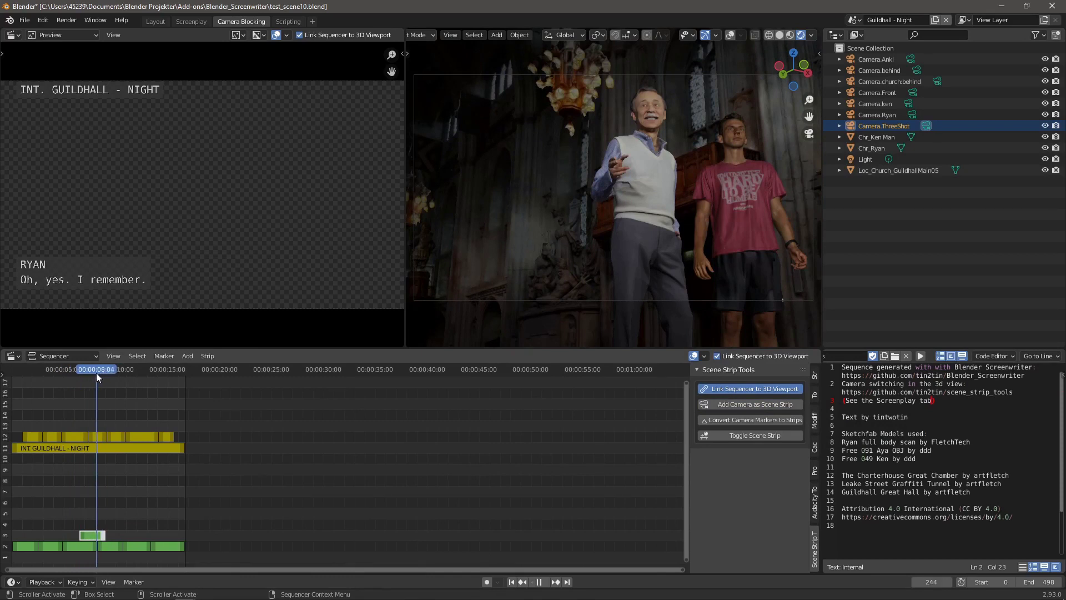
click(938, 81)
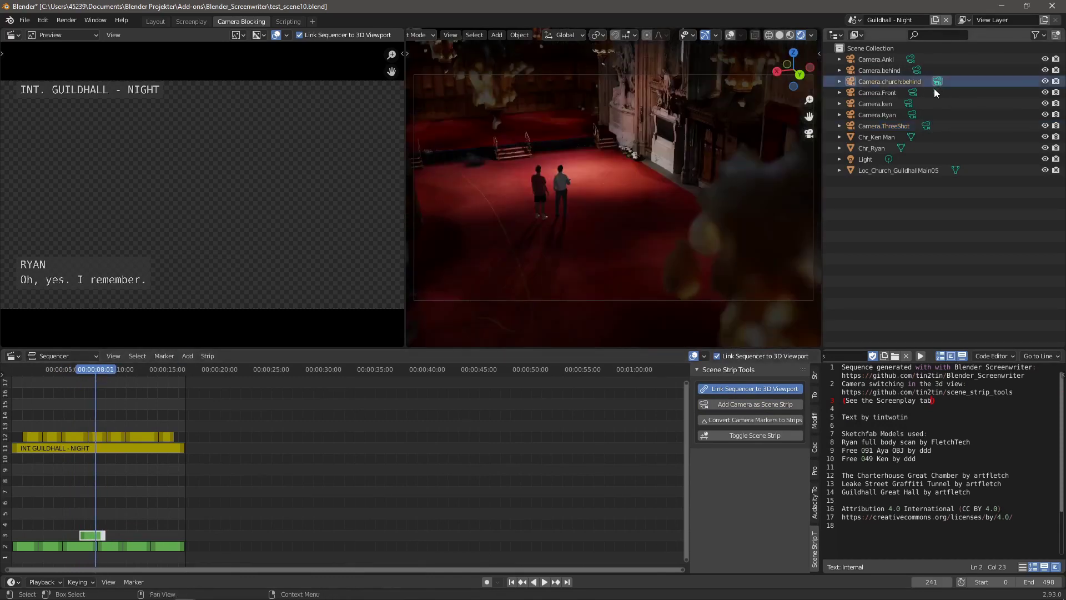
Add the church-behind camera as a scene strip on channel 4 and play it back
click(739, 406)
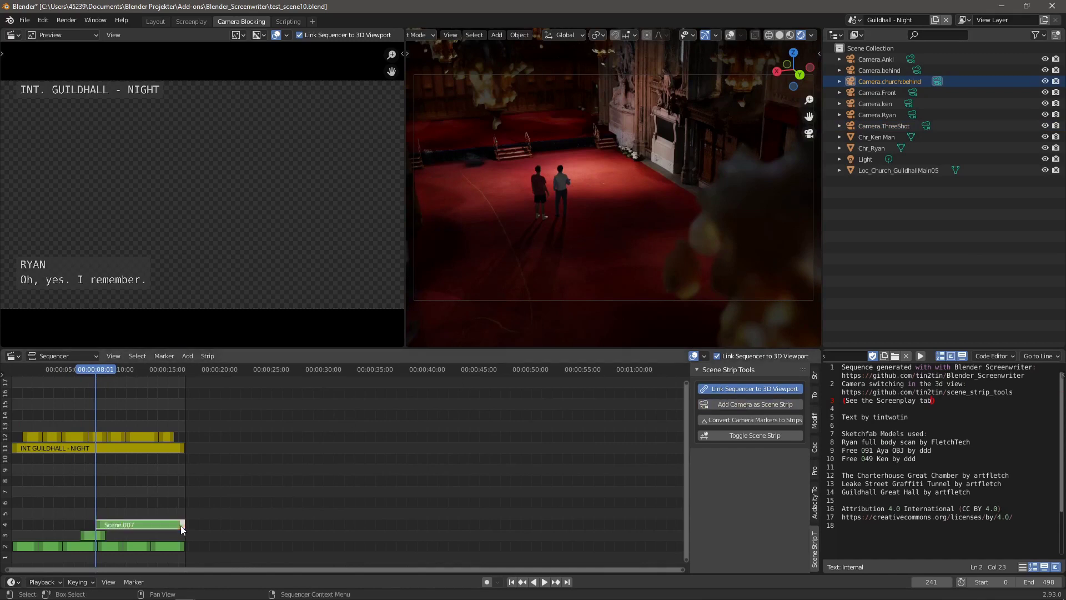
click(131, 537)
drag(96, 367, 76, 376)
key(space)
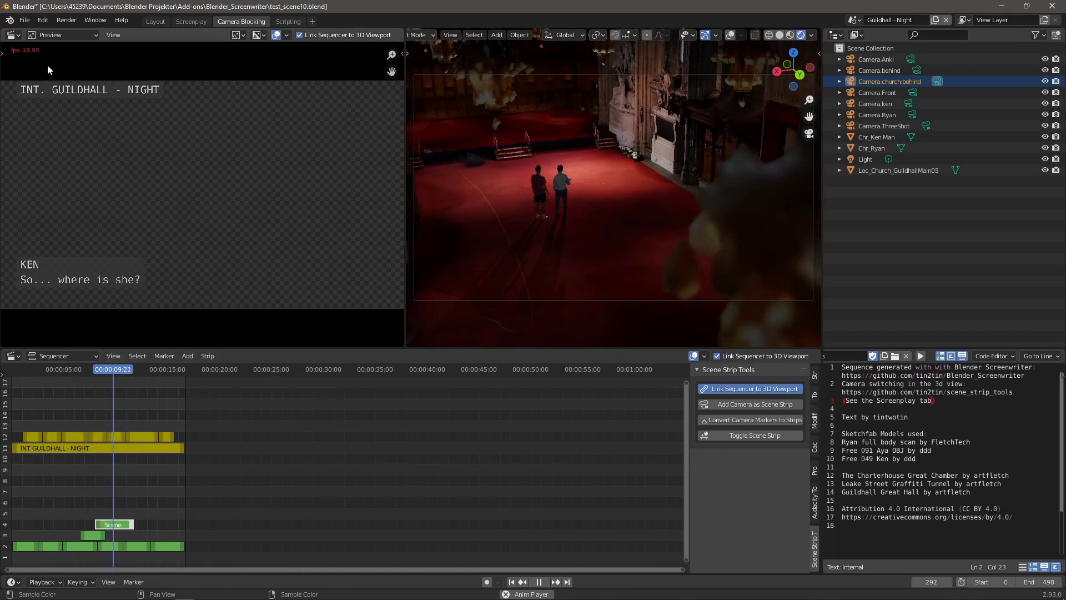
key(space)
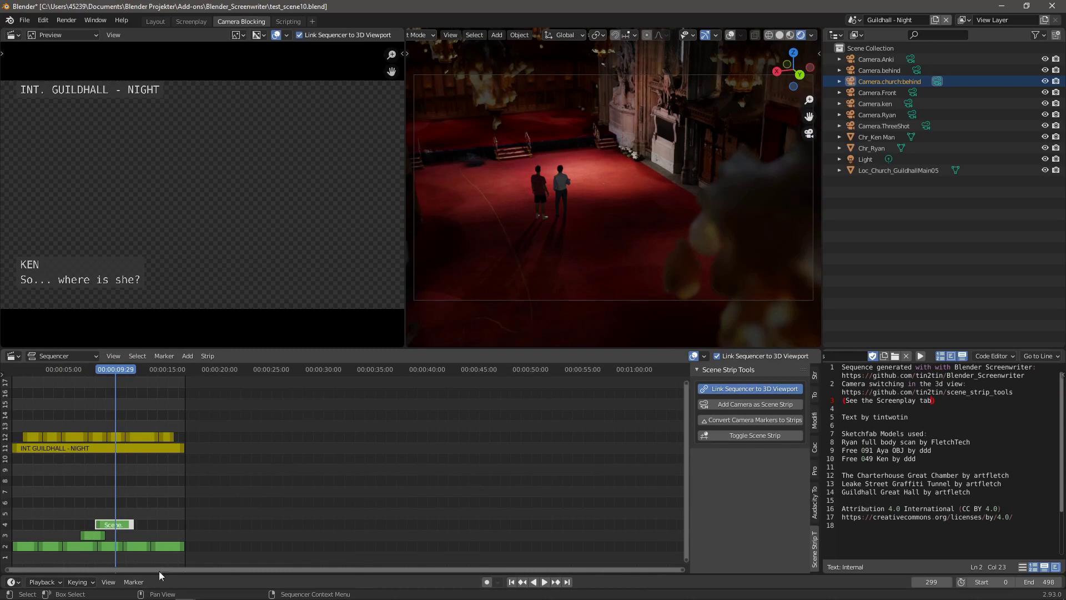
Deselect, then box-select all dialogue and camera strips in the Guildhall - Night sequence
click(215, 556)
drag(205, 559, 16, 427)
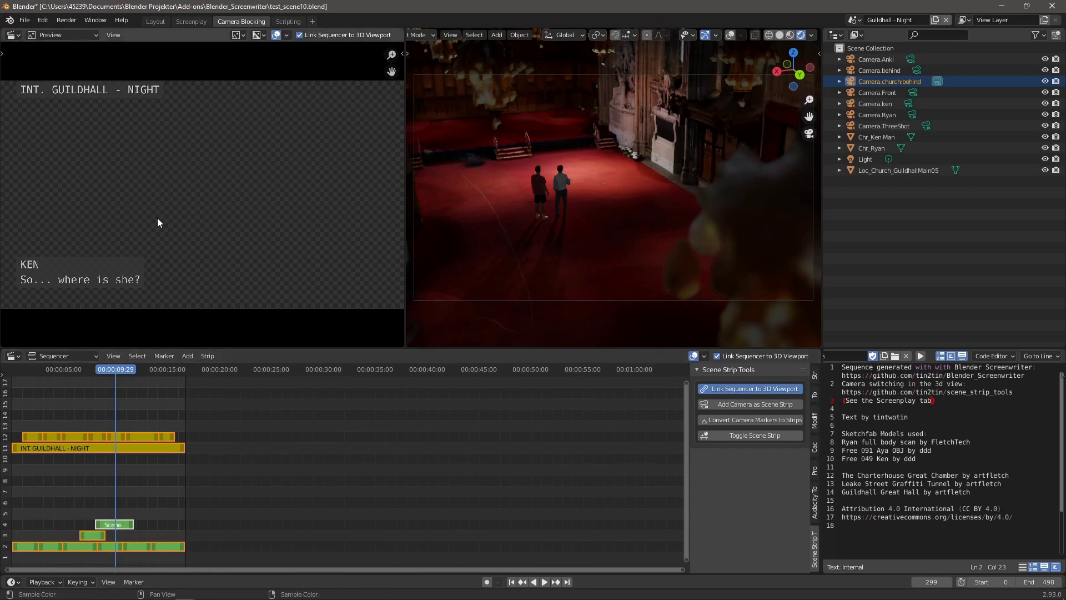
drag(200, 554, 31, 429)
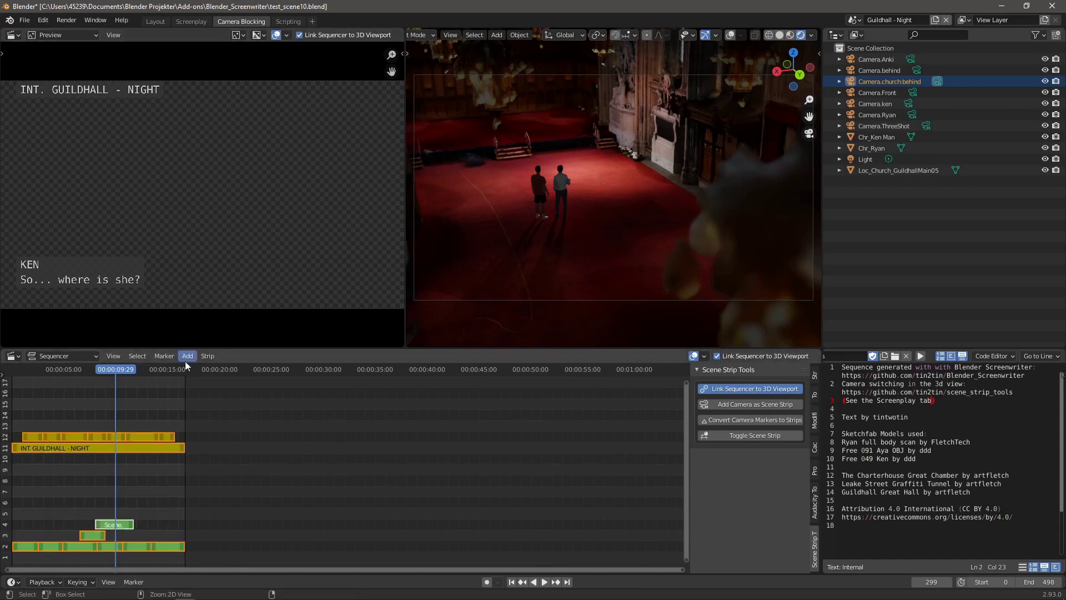
Switch to Scene.001 and play it from the first frame
click(855, 20)
click(883, 98)
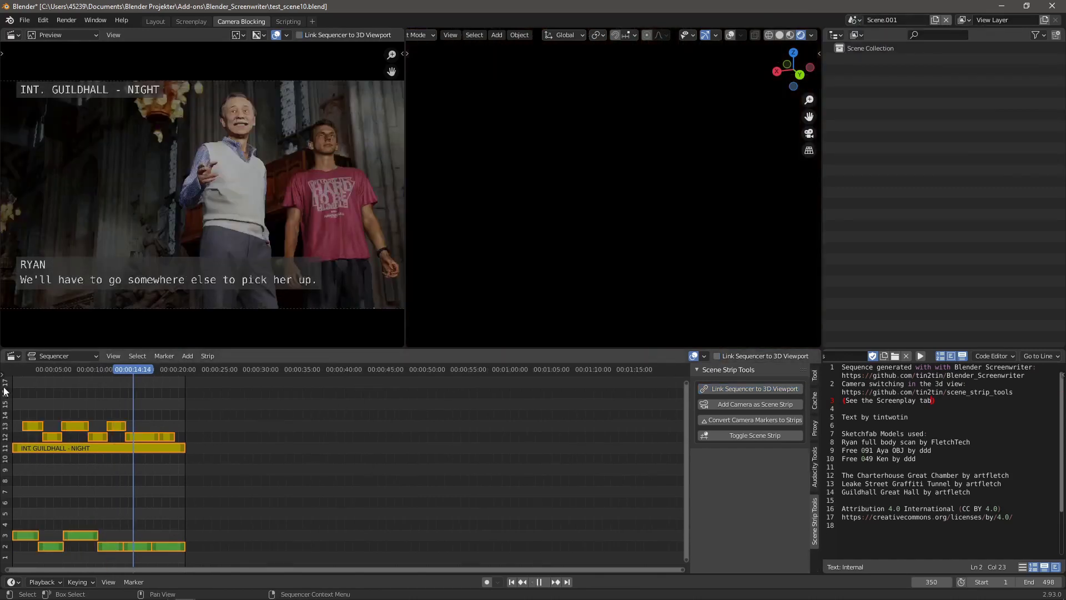
key(shift+Left)
key(space)
key(space)
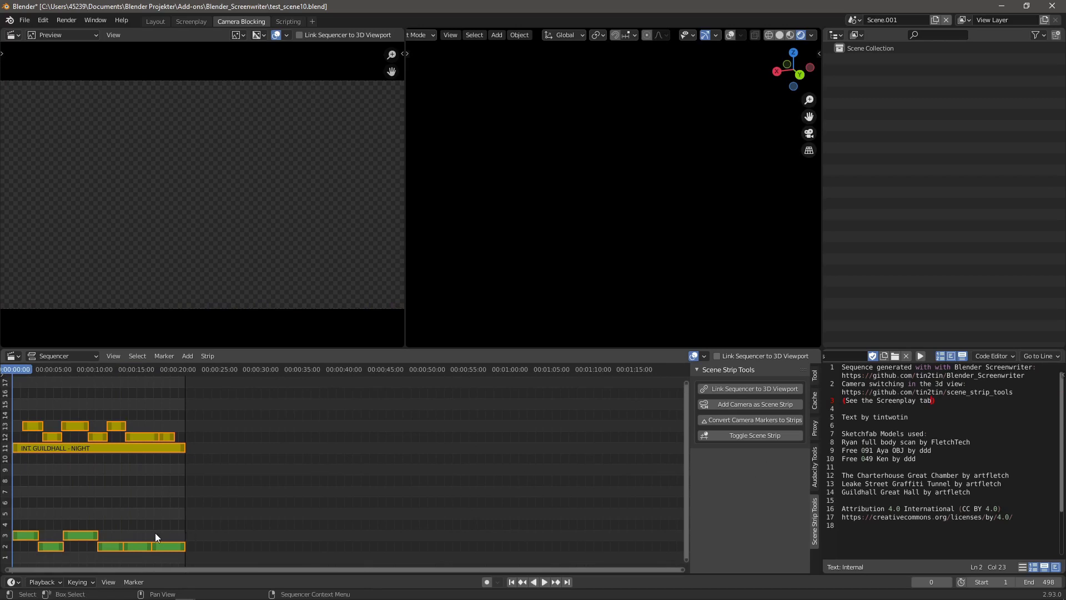
key(space)
Select the channel 3 camera strip, play it, and show its Strip properties
drag(25, 371, 32, 376)
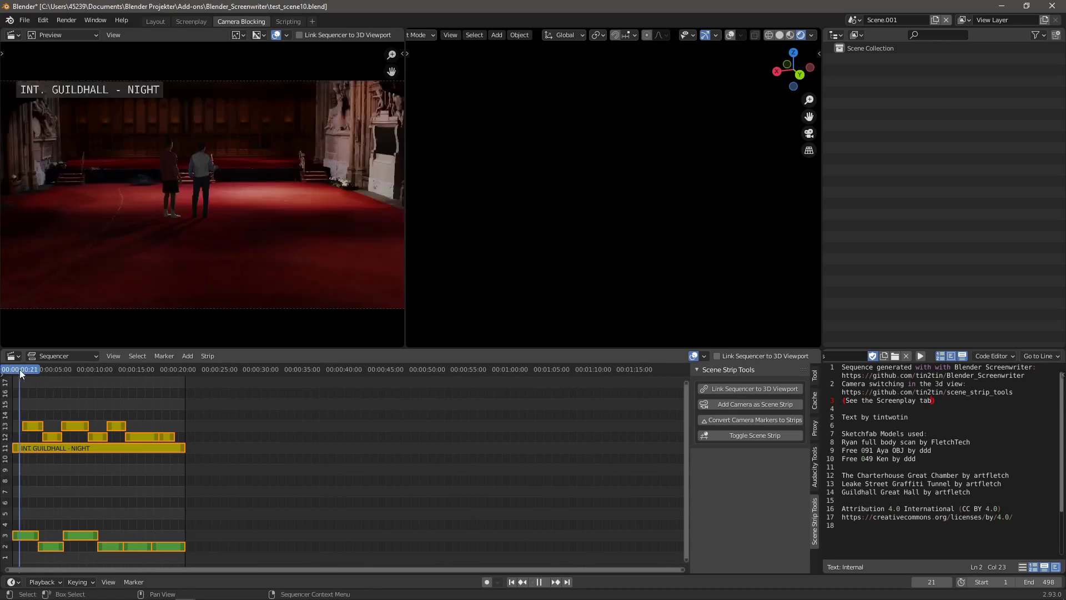
key(space)
click(81, 538)
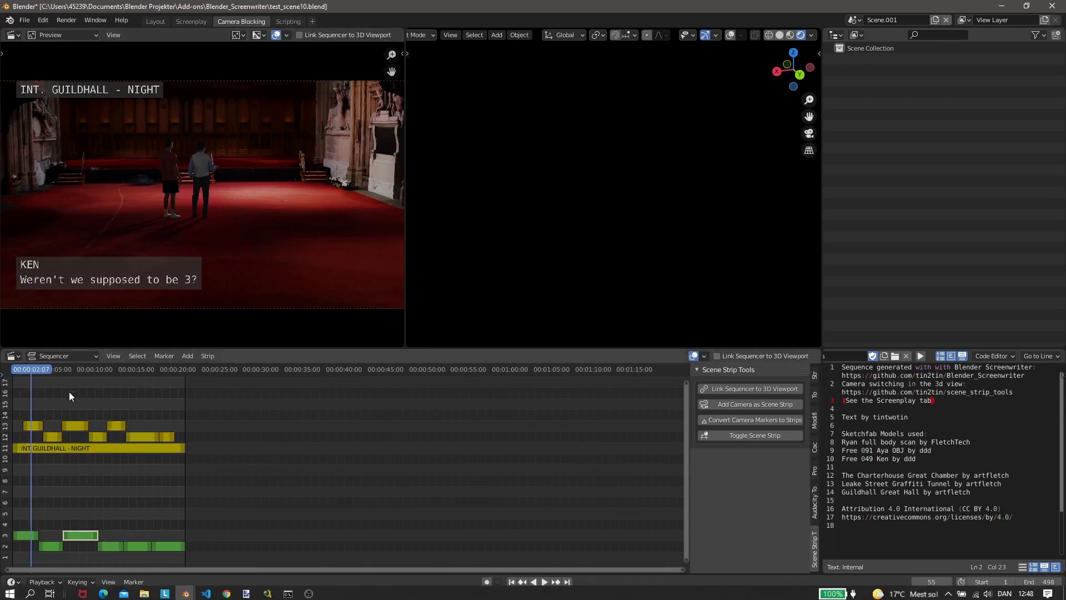
key(space)
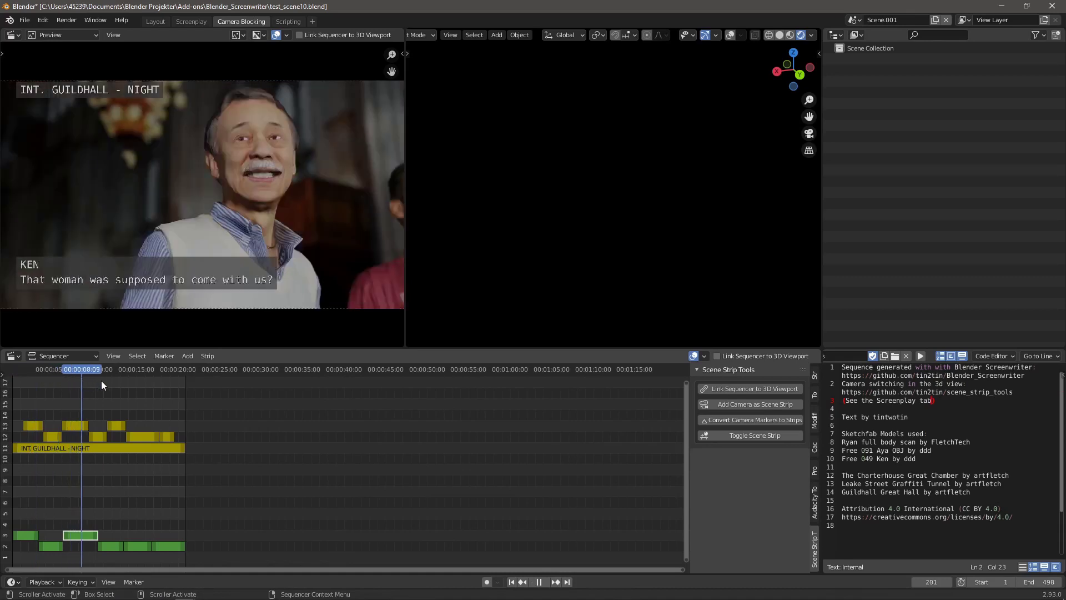
key(space)
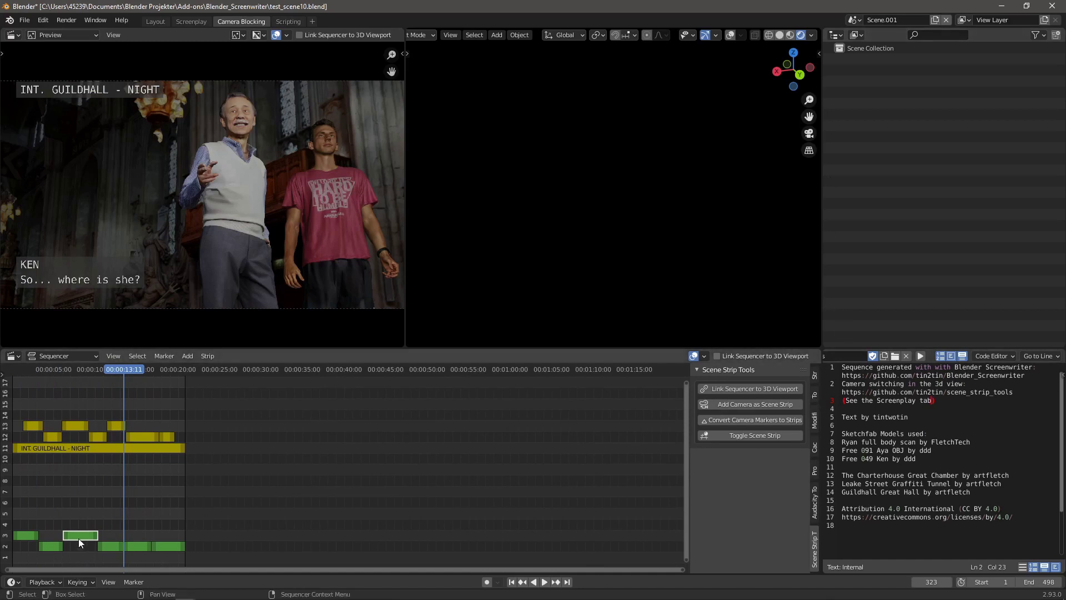
click(815, 377)
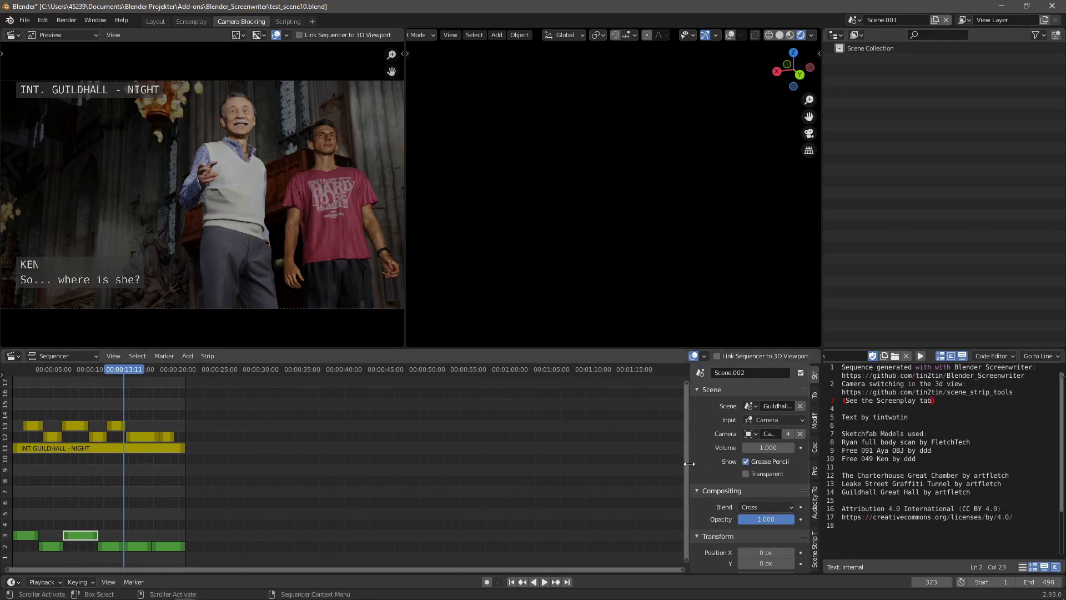
Widen the sidebar, switch to the master Scene, and select the channel 14 Scene.001 strip
drag(691, 463, 631, 463)
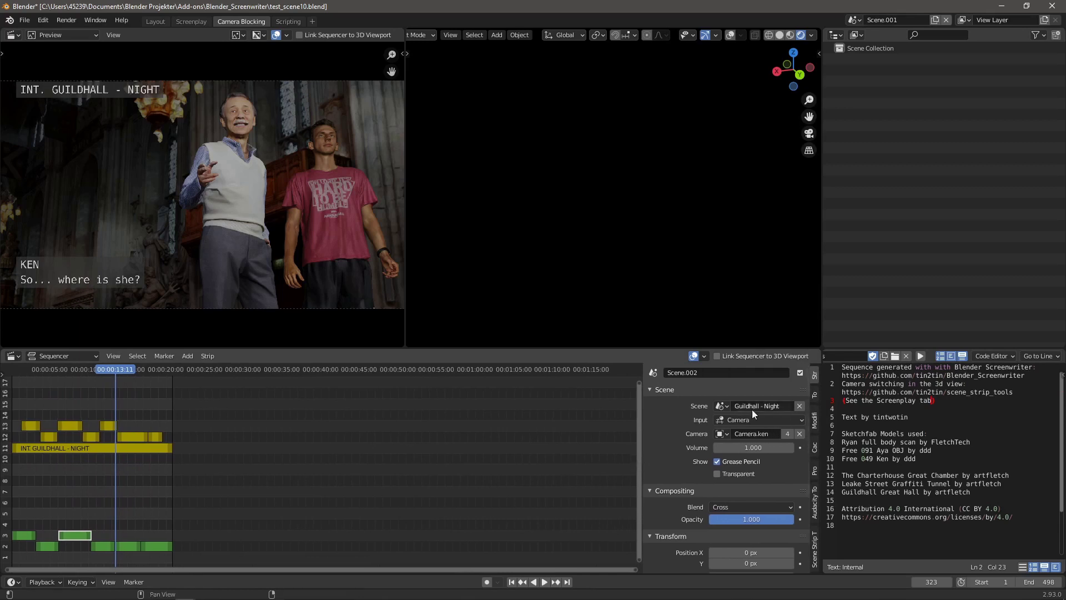
click(855, 19)
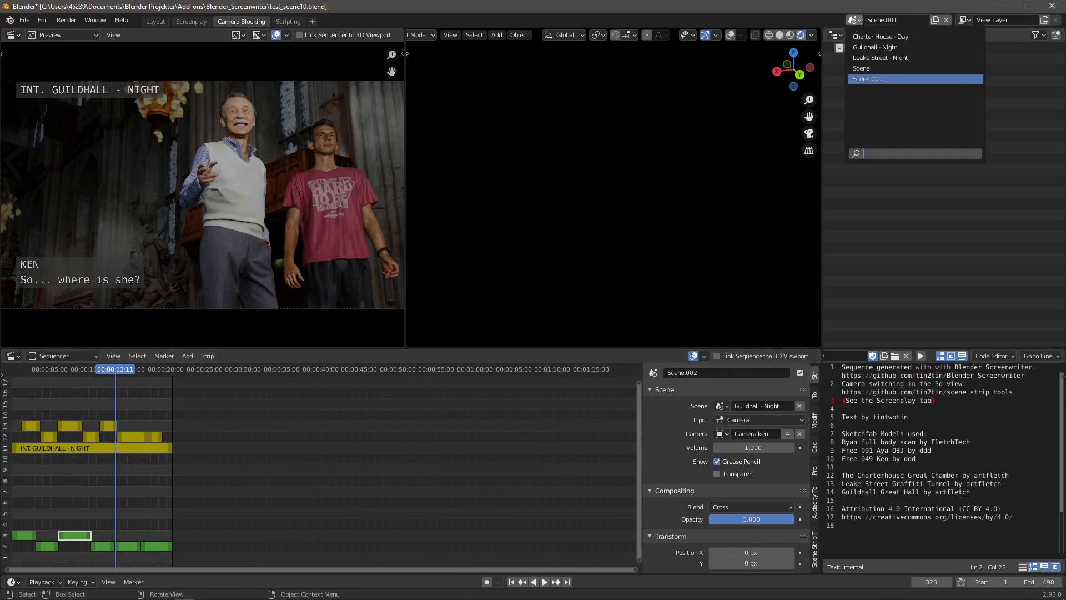
click(865, 69)
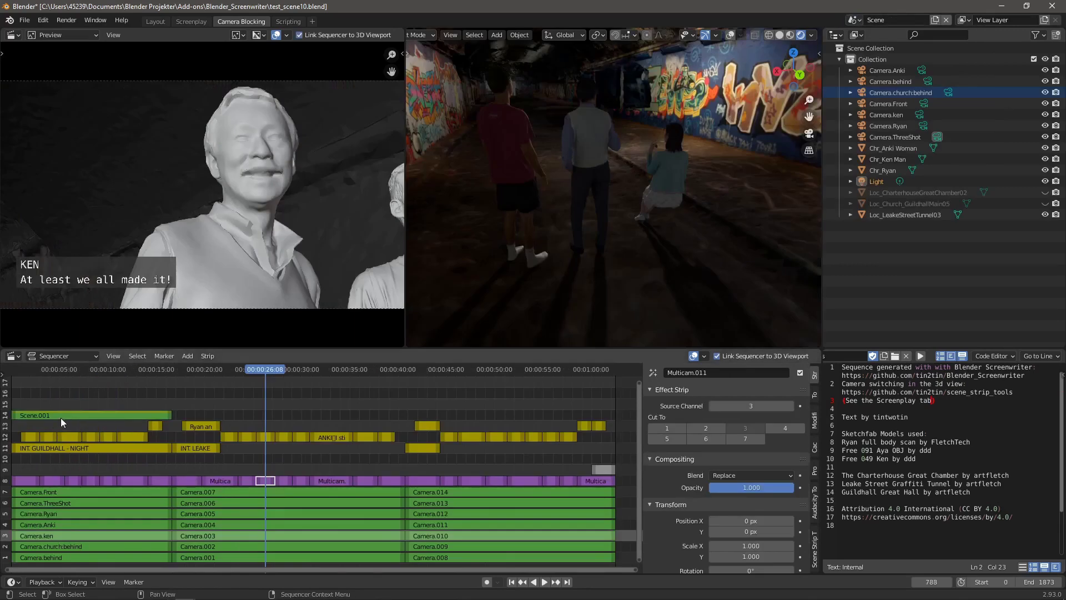
click(61, 414)
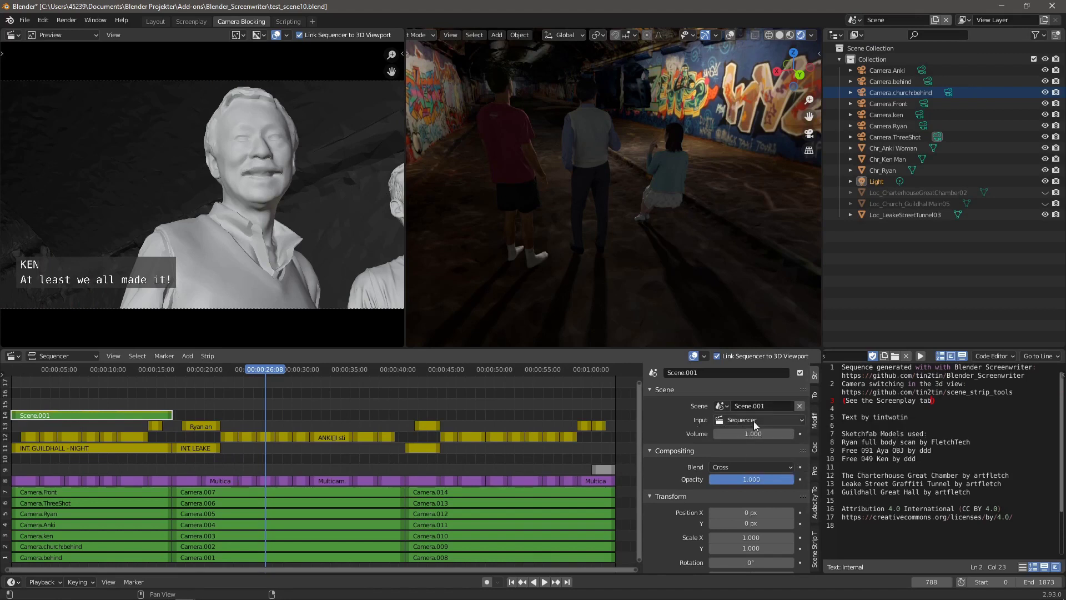
click(855, 19)
click(878, 77)
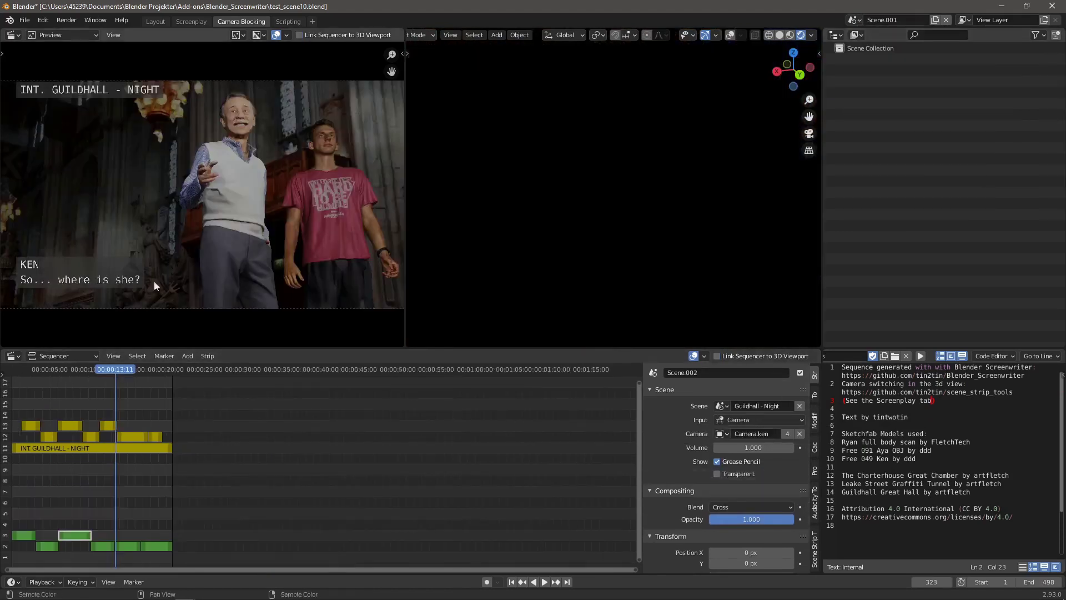
drag(112, 380, 62, 371)
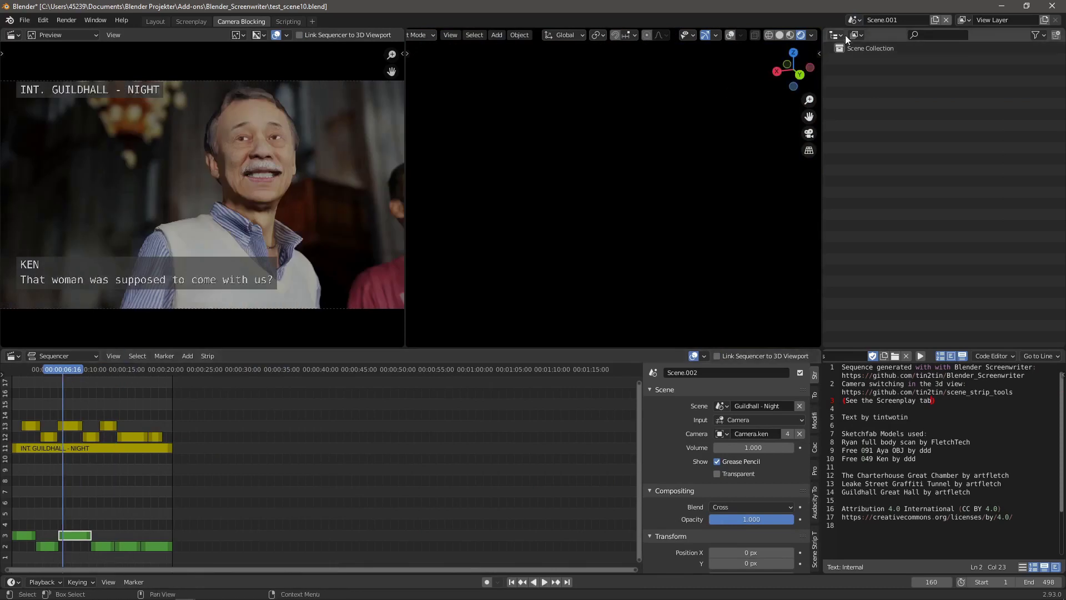
click(853, 19)
click(877, 68)
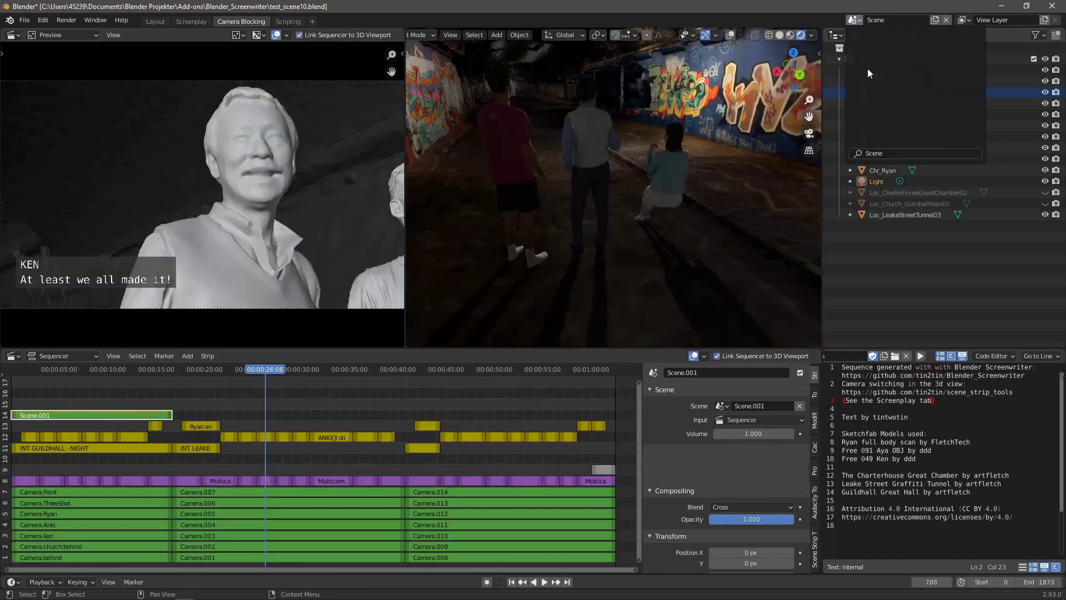
click(19, 368)
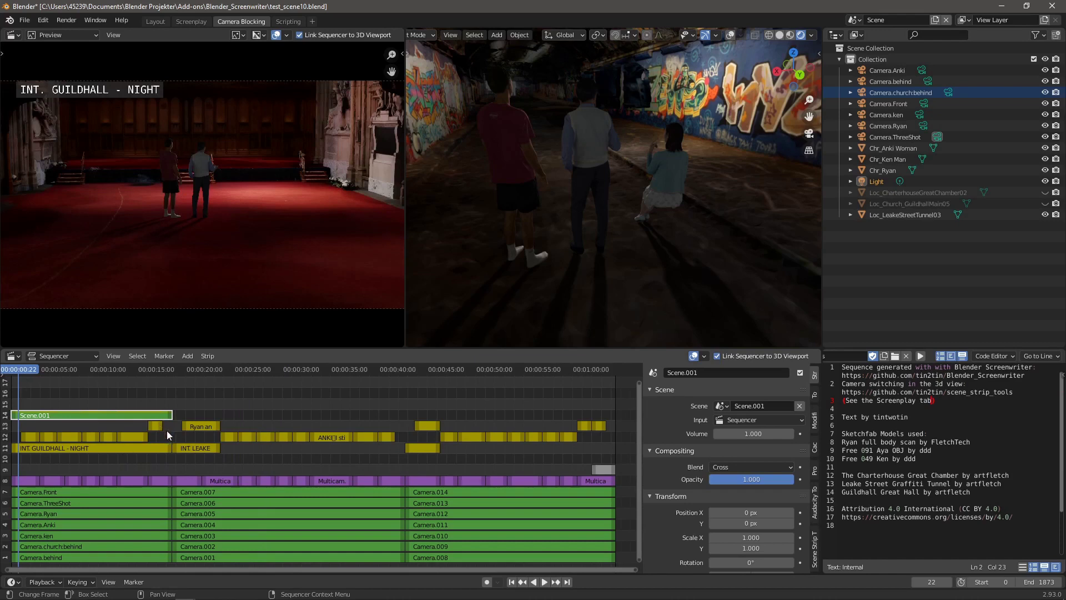
Box-select the Guildhall - Night strips, then check the scene list twice without changing scene
drag(170, 427, 49, 560)
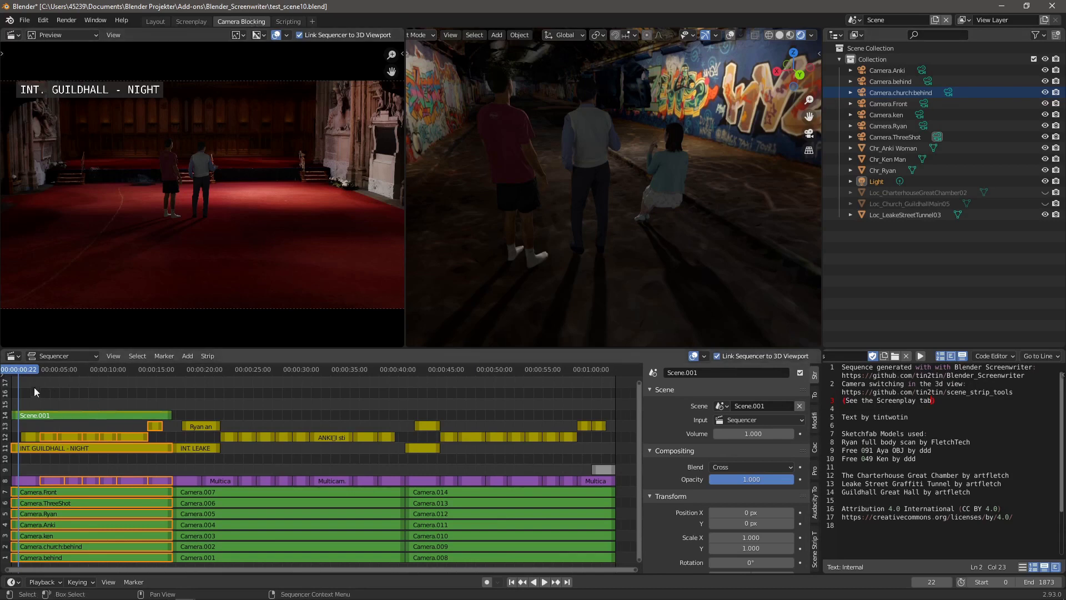
click(855, 19)
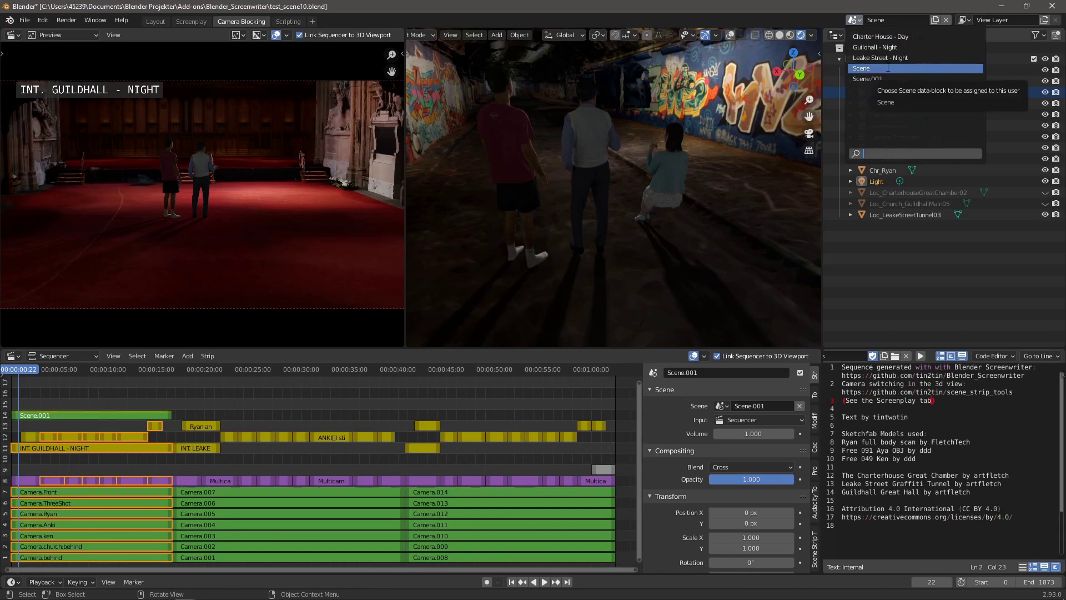
click(864, 69)
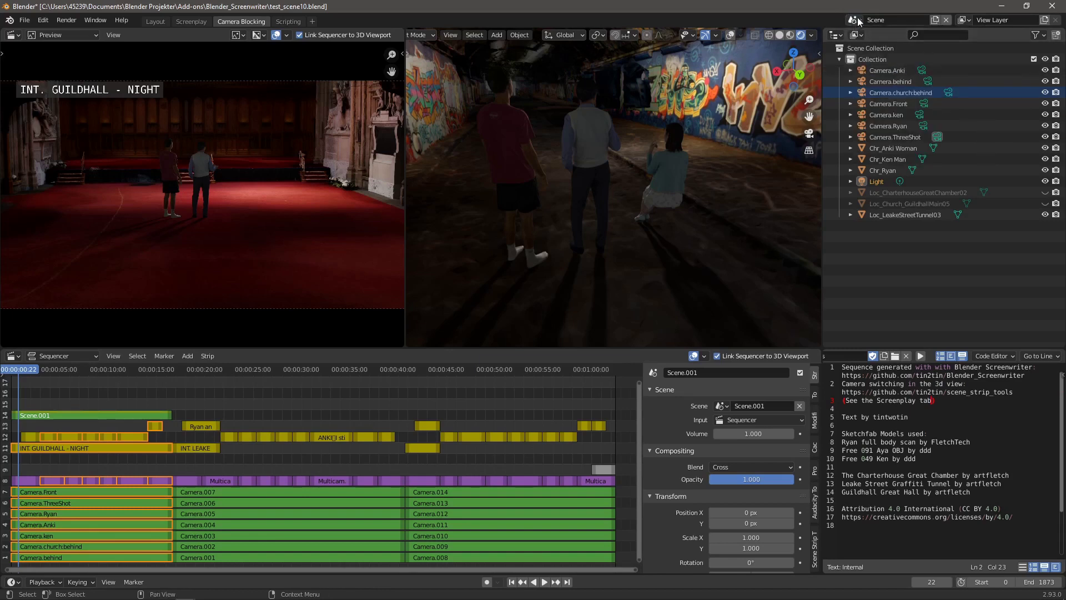
click(856, 20)
click(867, 68)
Return to the Scripting workspace with the fountain script and Screenwriter keyword tools
click(290, 21)
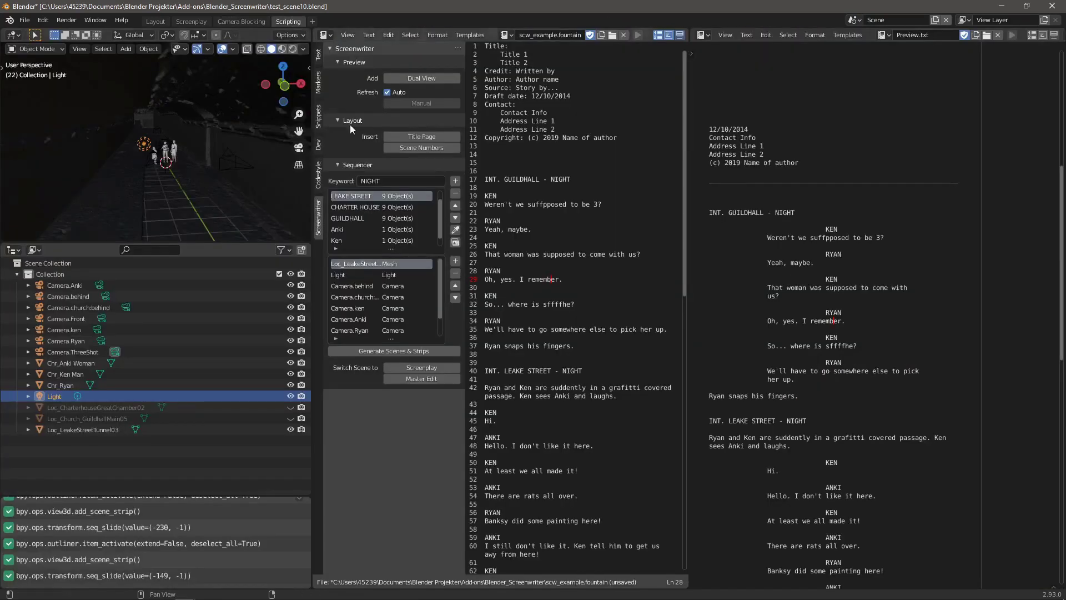